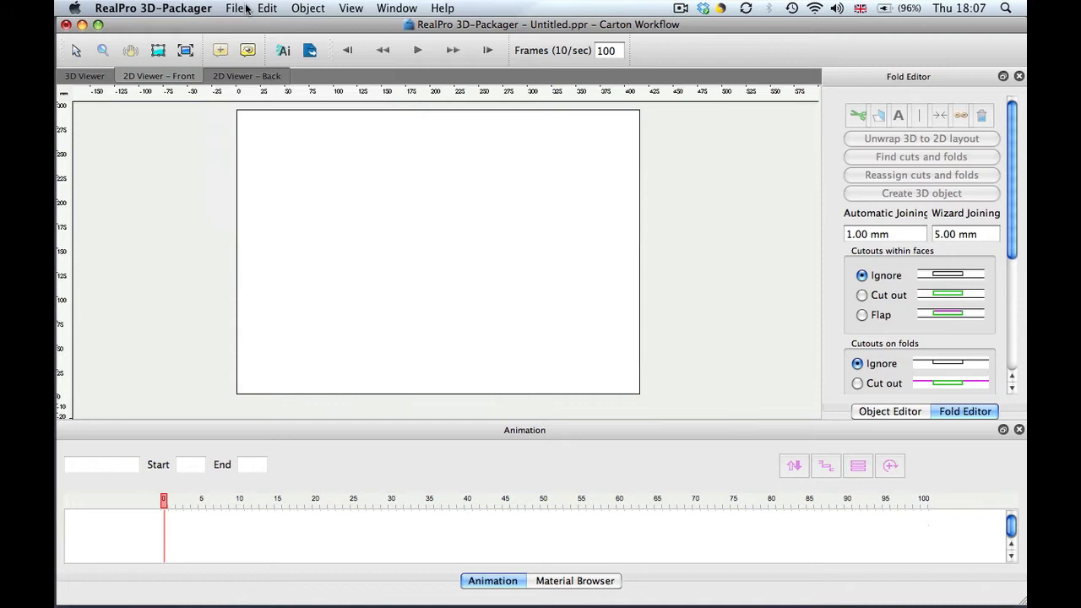
# - Import the 2D carton layout file Sonics.dxf into the front view
pyautogui.click(236, 7)
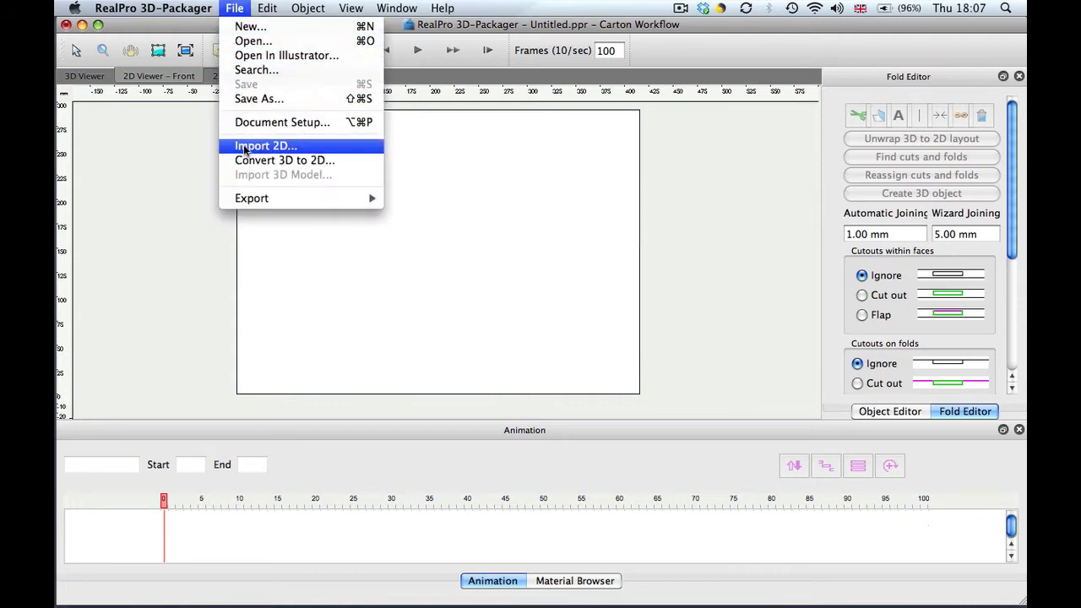
pyautogui.click(297, 151)
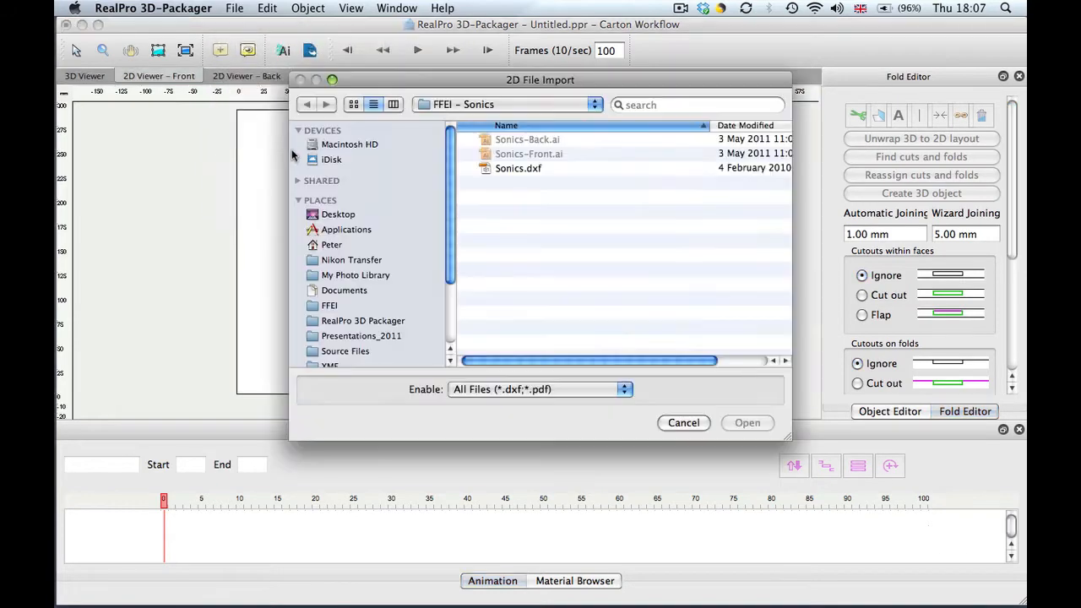
pyautogui.click(512, 169)
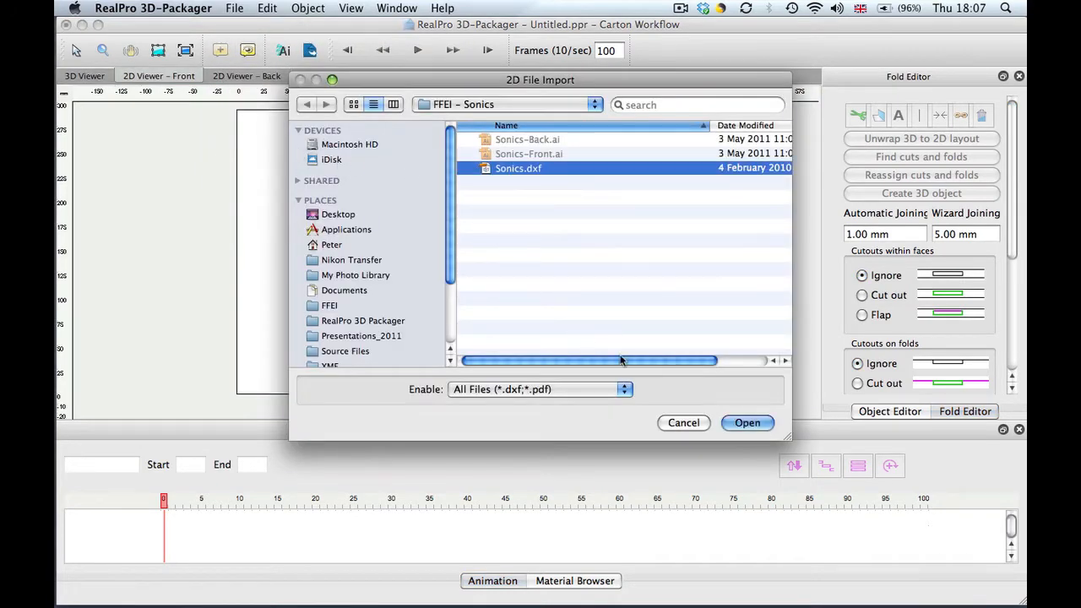
pyautogui.click(745, 423)
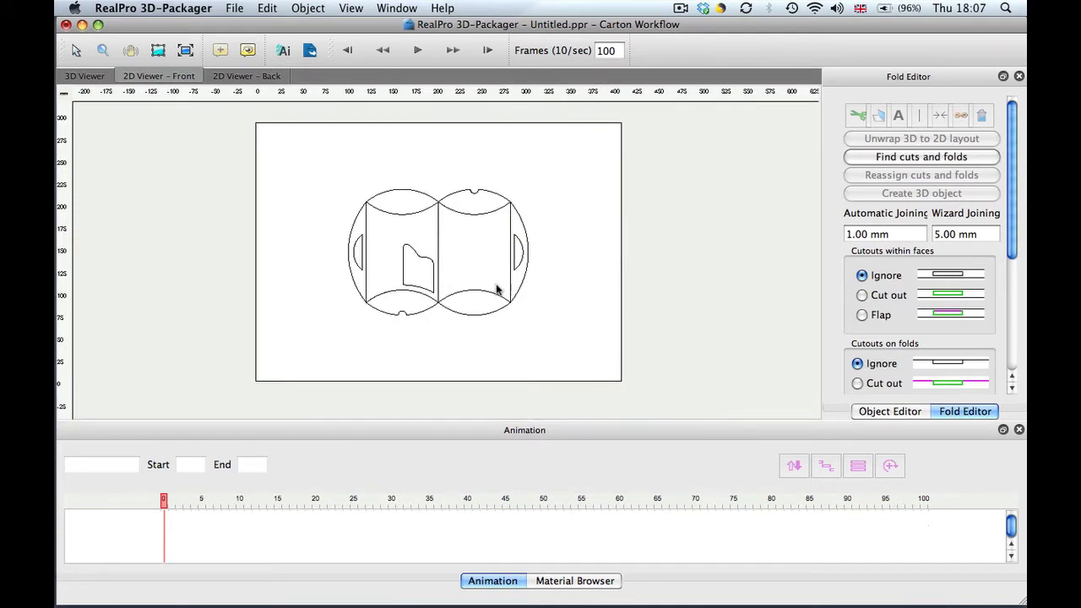
# - Find the layout's cuts and folds, resolving the highlighted half-moon face and all matching faces as Cutout
pyautogui.press('z')
pyautogui.moveTo(316, 166)
pyautogui.mouseDown()
pyautogui.moveTo(387, 250)
pyautogui.moveTo(570, 349)
pyautogui.mouseUp()
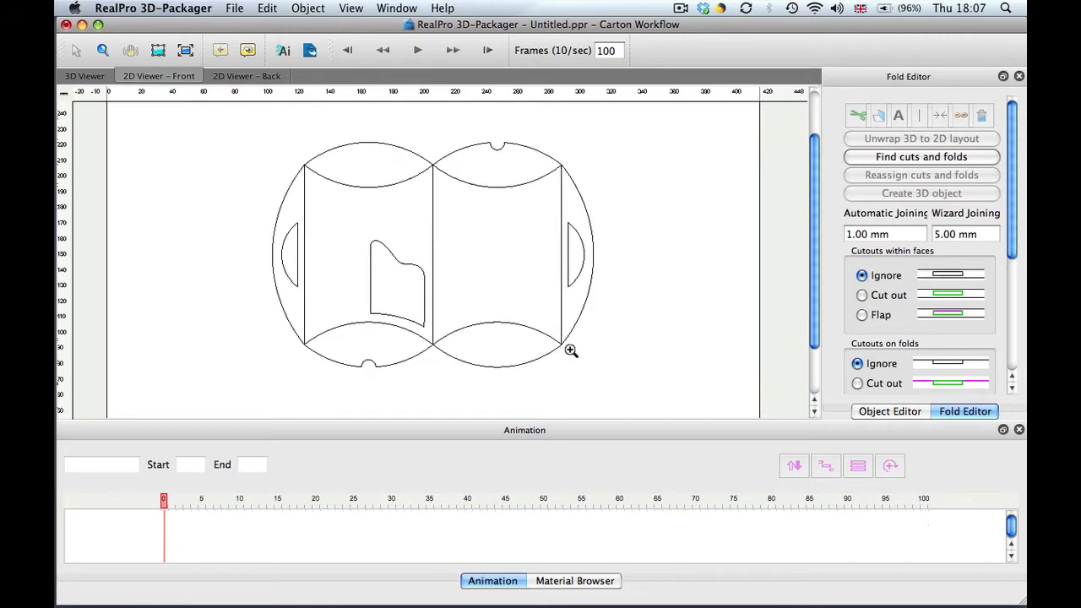
pyautogui.press('v')
pyautogui.click(939, 161)
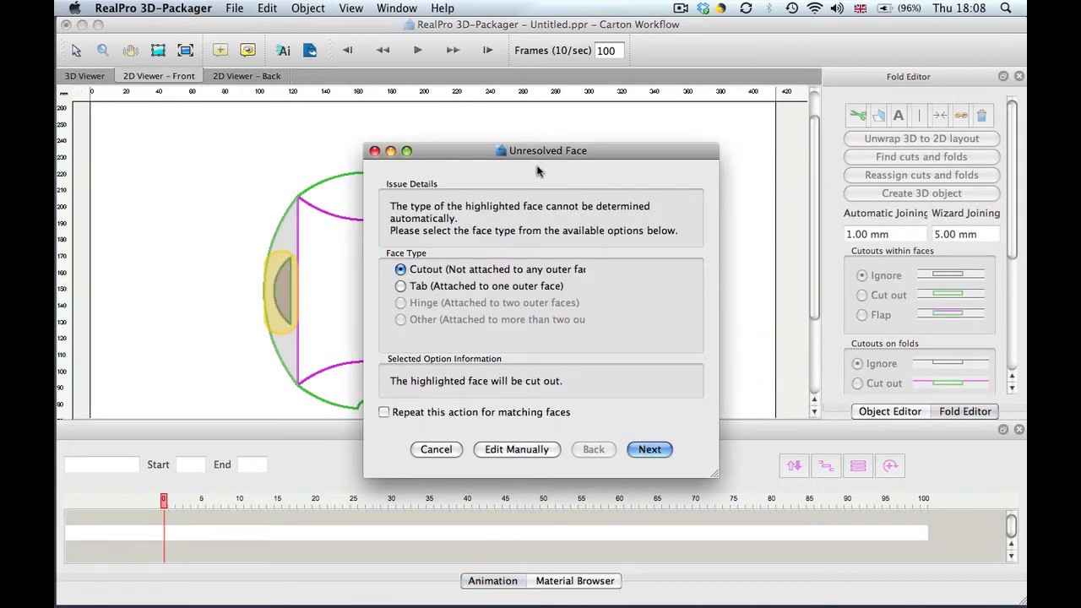
pyautogui.moveTo(482, 153); pyautogui.dragTo(725, 133)
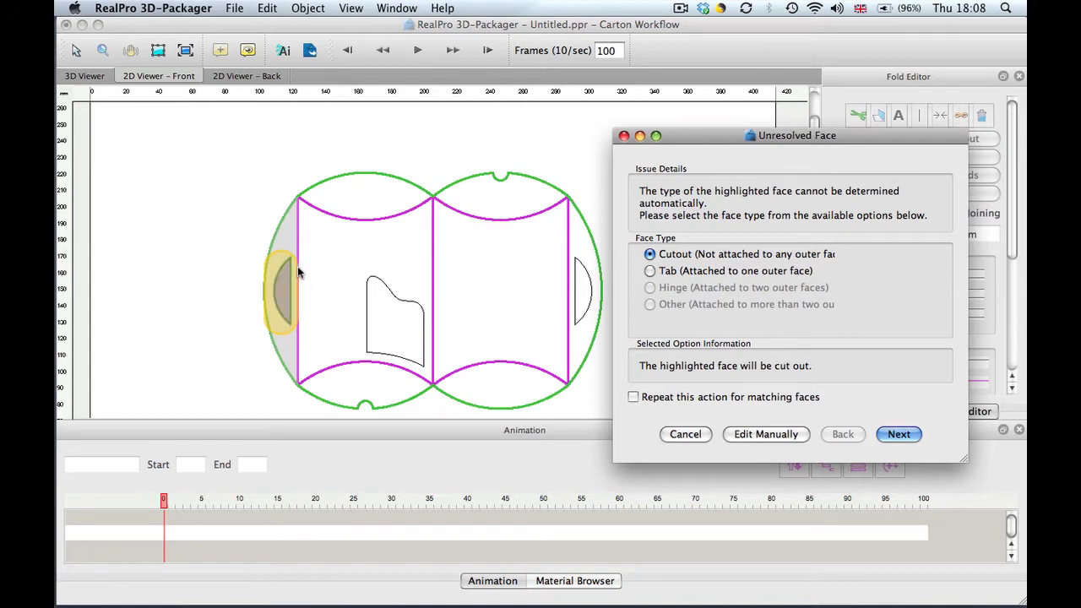
pyautogui.click(725, 400)
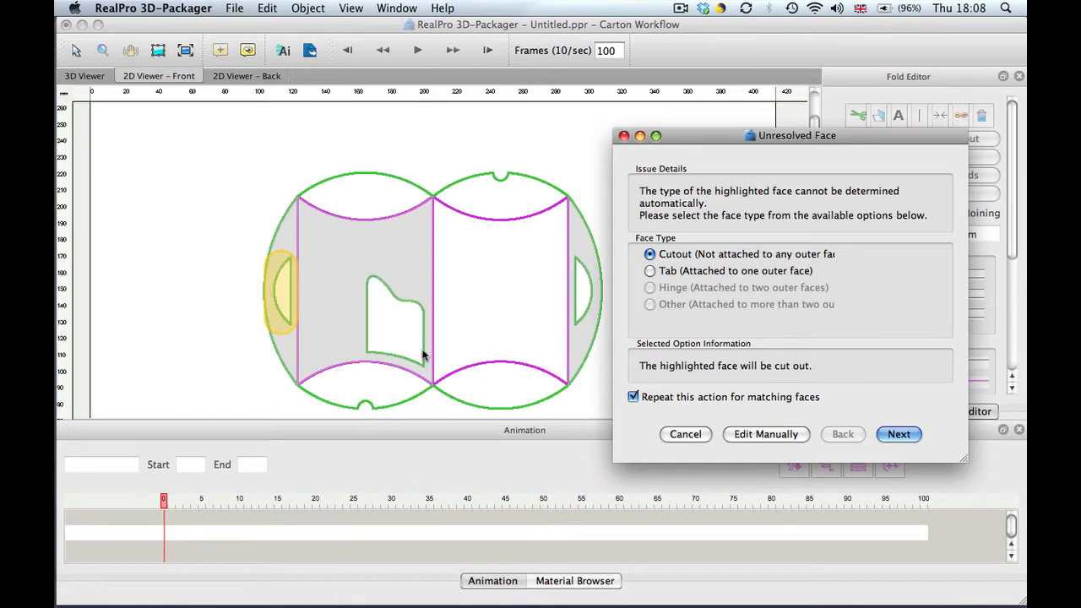
pyautogui.click(899, 435)
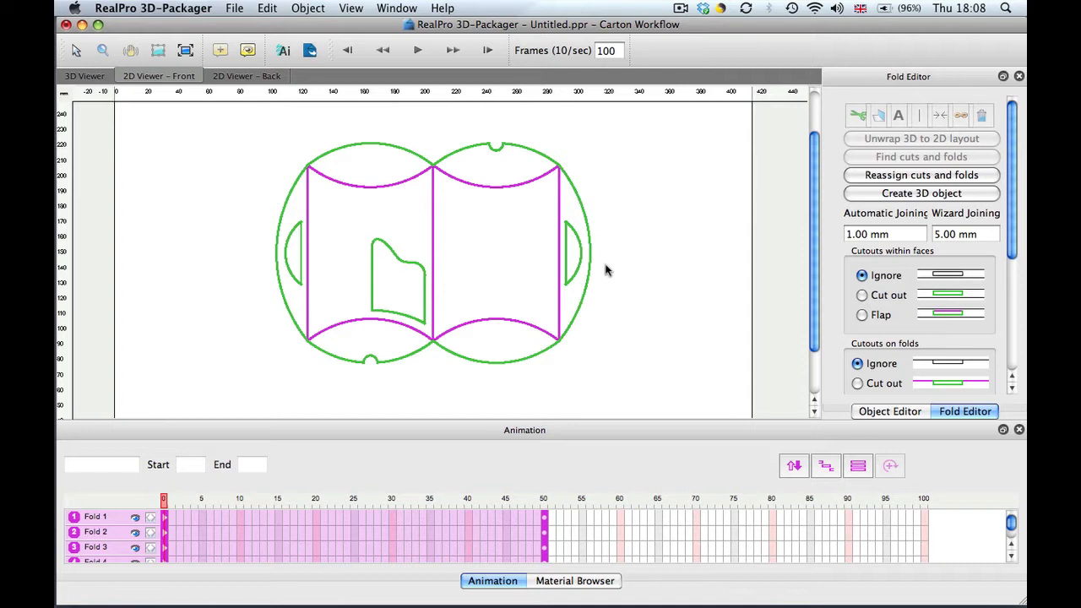
# - Create the 3D object from the carton layout and enlarge it in the 3D view
pyautogui.click(934, 197)
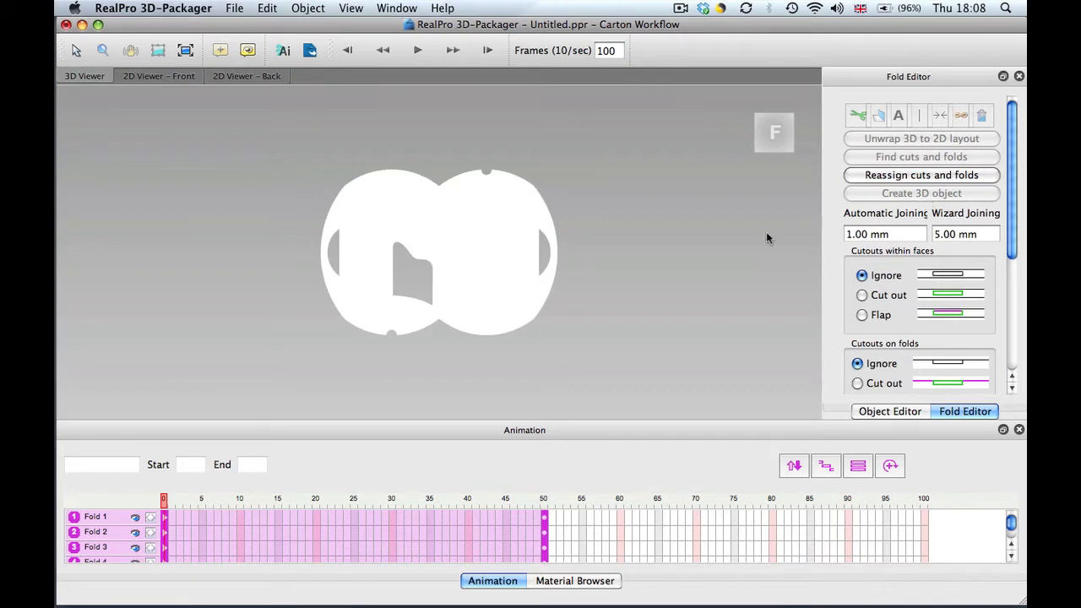
pyautogui.press('z')
pyautogui.click(480, 272)
pyautogui.moveTo(489, 210); pyautogui.dragTo(490, 221)
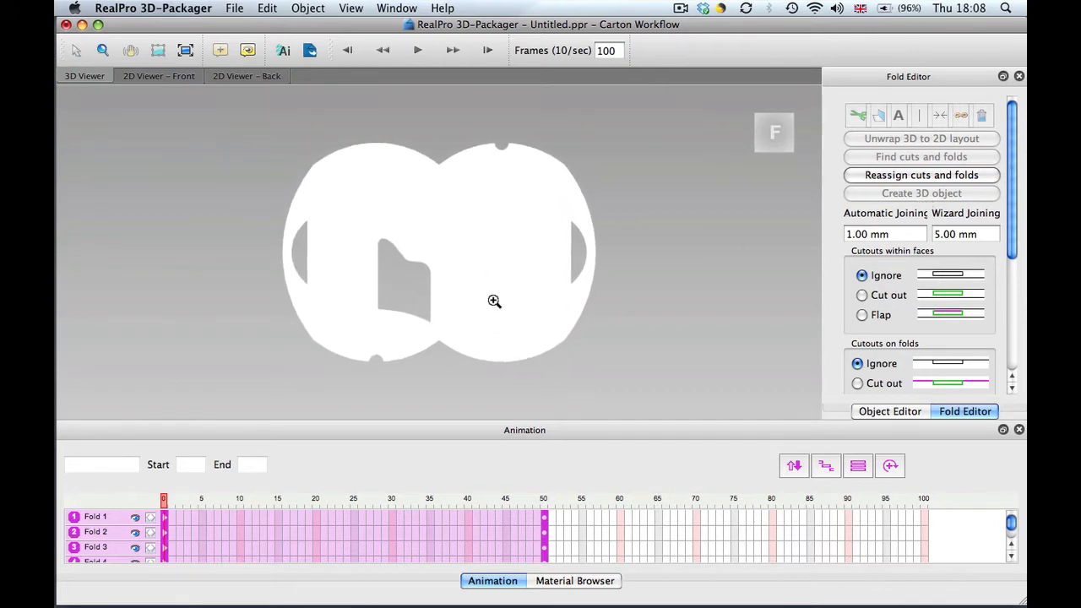
pyautogui.press('v')
pyautogui.moveTo(500, 259); pyautogui.dragTo(497, 286)
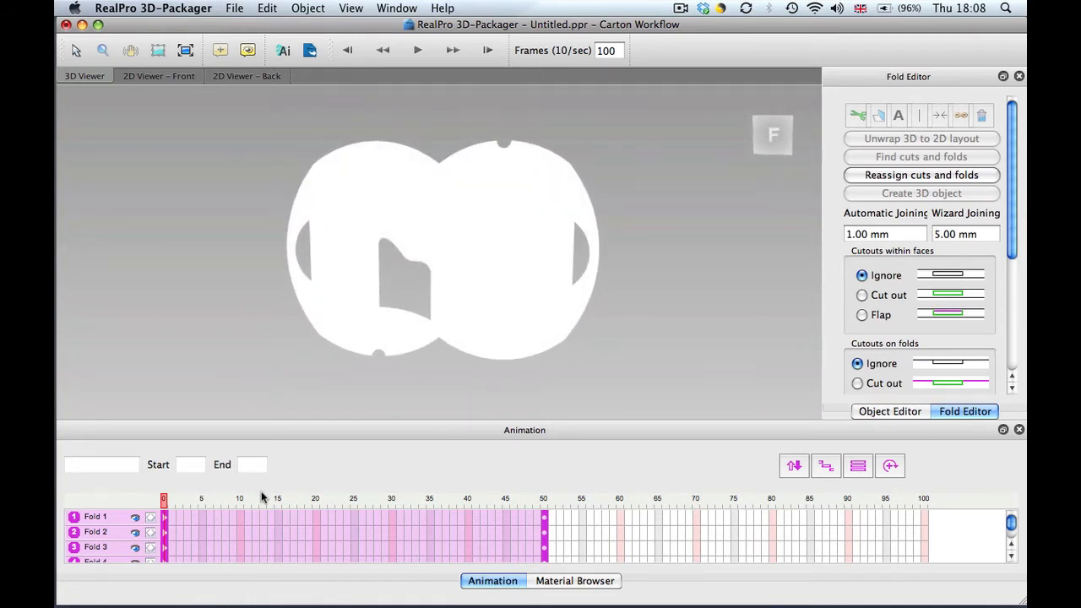
# - Advance the animation to frame 50 and set the angle of Fold 2 and Fold 3 to 0.0
pyautogui.moveTo(166, 502); pyautogui.dragTo(543, 505)
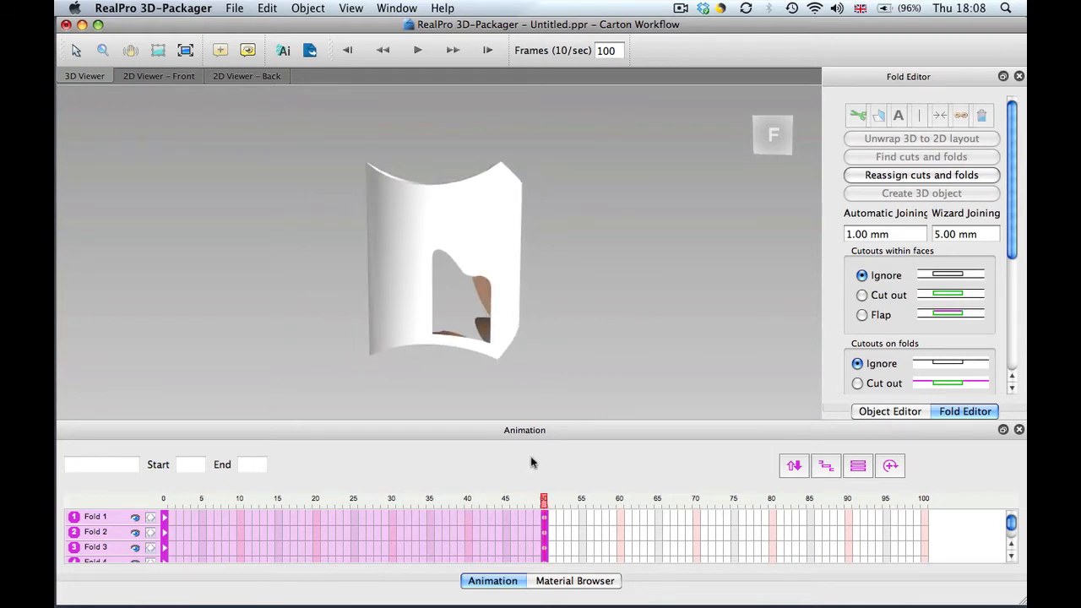
pyautogui.moveTo(495, 202); pyautogui.dragTo(438, 365)
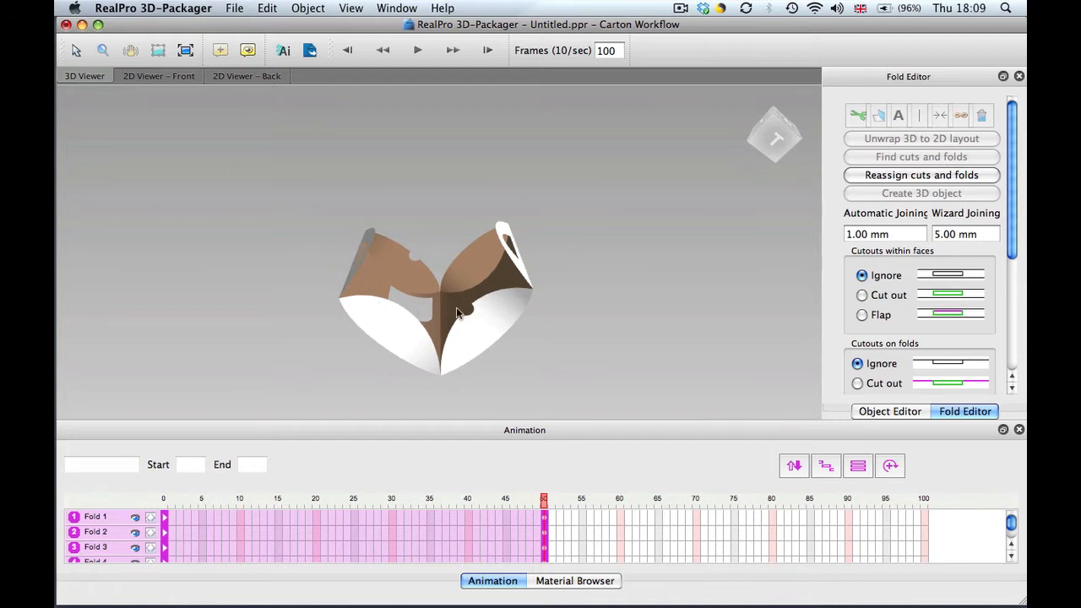
pyautogui.click(110, 533)
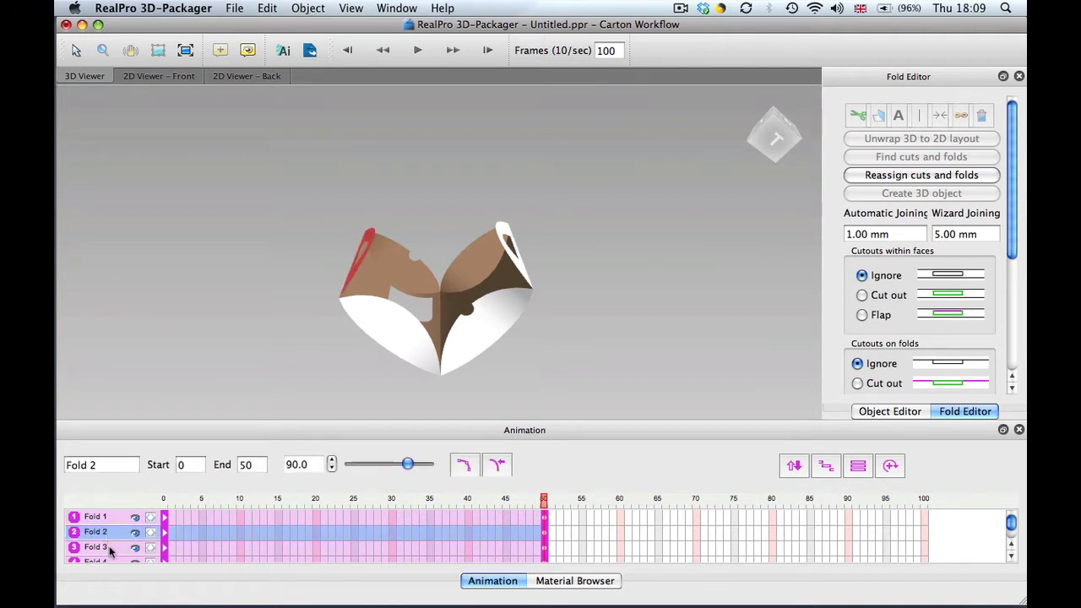
pyautogui.keyDown('shift'); pyautogui.click(110, 548); pyautogui.keyUp('shift')
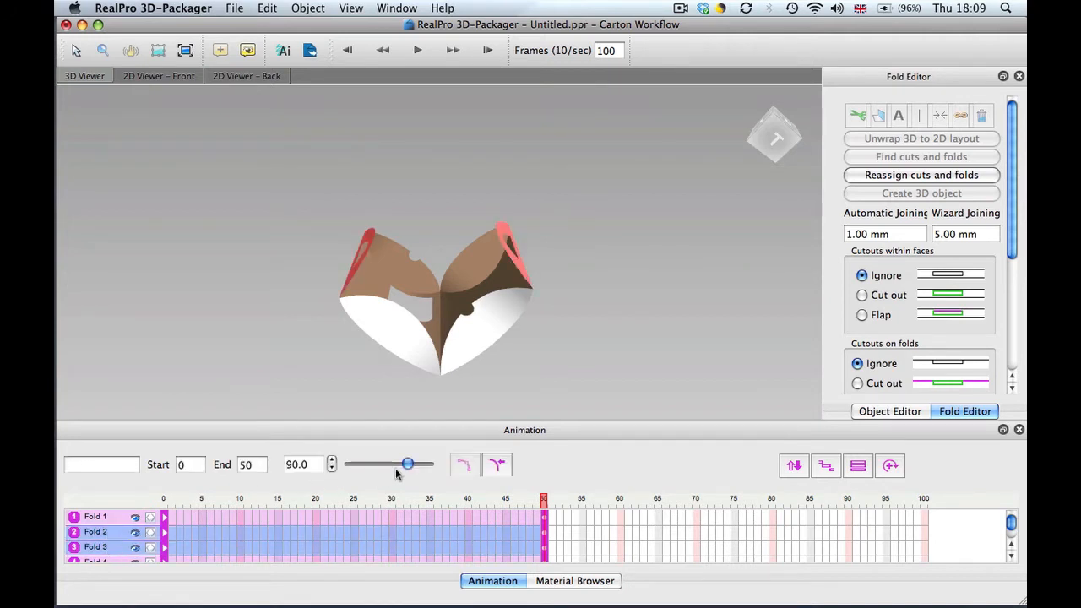
pyautogui.moveTo(408, 464)
pyautogui.mouseDown()
pyautogui.moveTo(356, 465)
pyautogui.moveTo(404, 465)
pyautogui.moveTo(390, 466)
pyautogui.mouseUp()
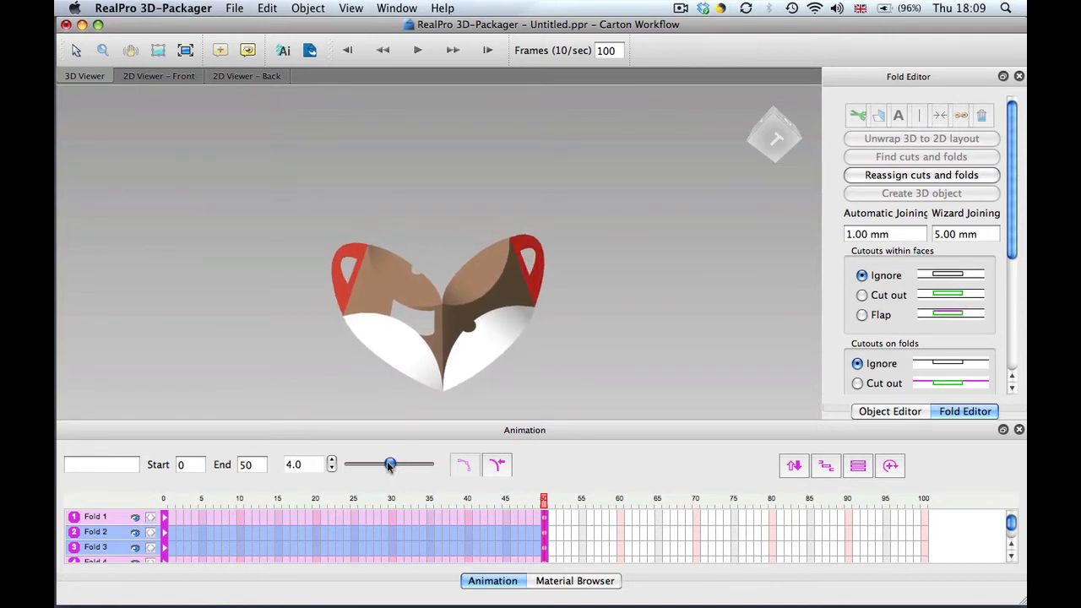
pyautogui.click(332, 471)
pyautogui.click(333, 470)
pyautogui.click(332, 470)
pyautogui.click(333, 470)
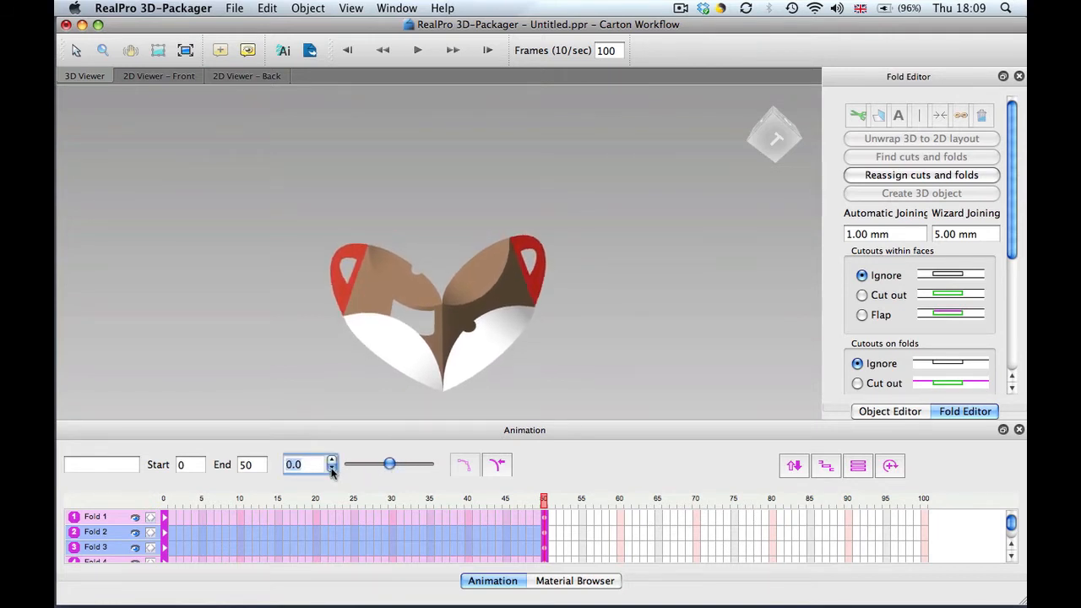
# - Set the angle of Fold 1 to 179 and move the animation back to frame 15
pyautogui.click(107, 518)
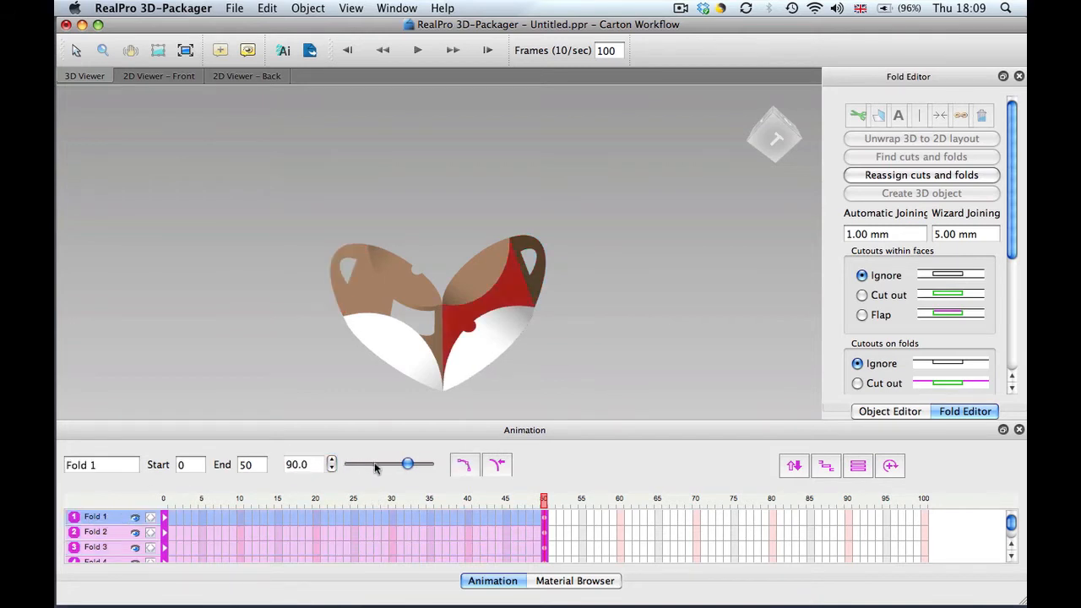
pyautogui.moveTo(408, 466); pyautogui.dragTo(421, 466)
pyautogui.doubleClick(317, 465)
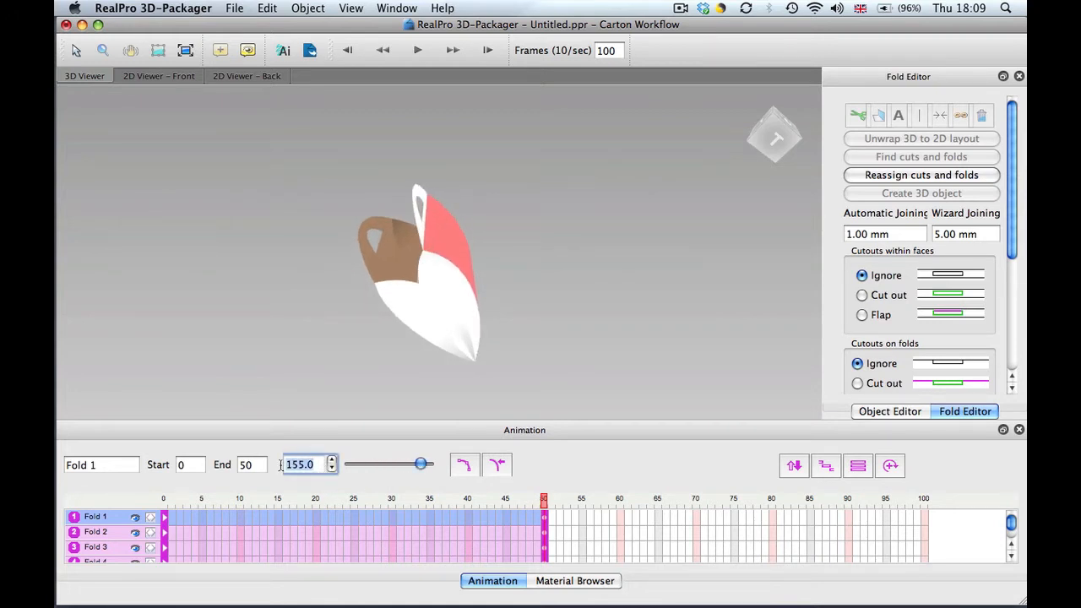
pyautogui.write('17')
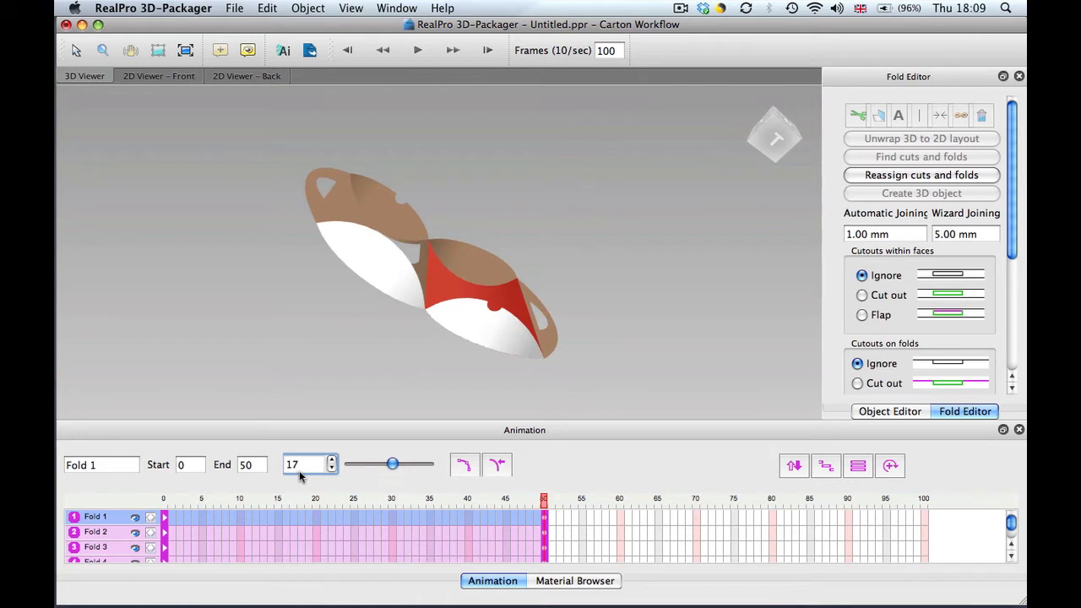
pyautogui.write('9')
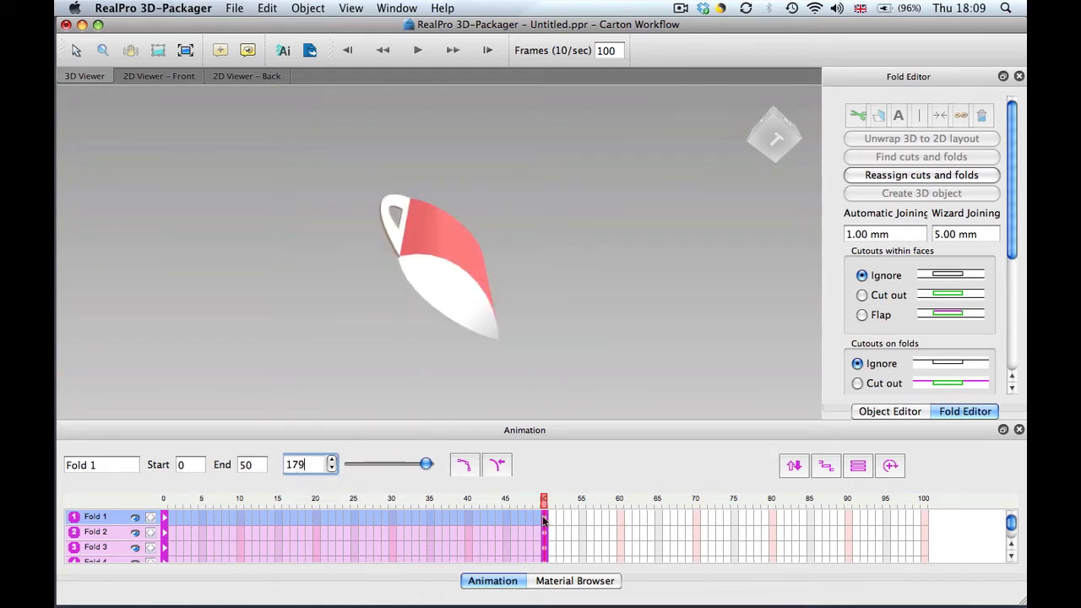
pyautogui.moveTo(546, 505); pyautogui.dragTo(278, 498)
pyautogui.moveTo(311, 256); pyautogui.dragTo(625, 374)
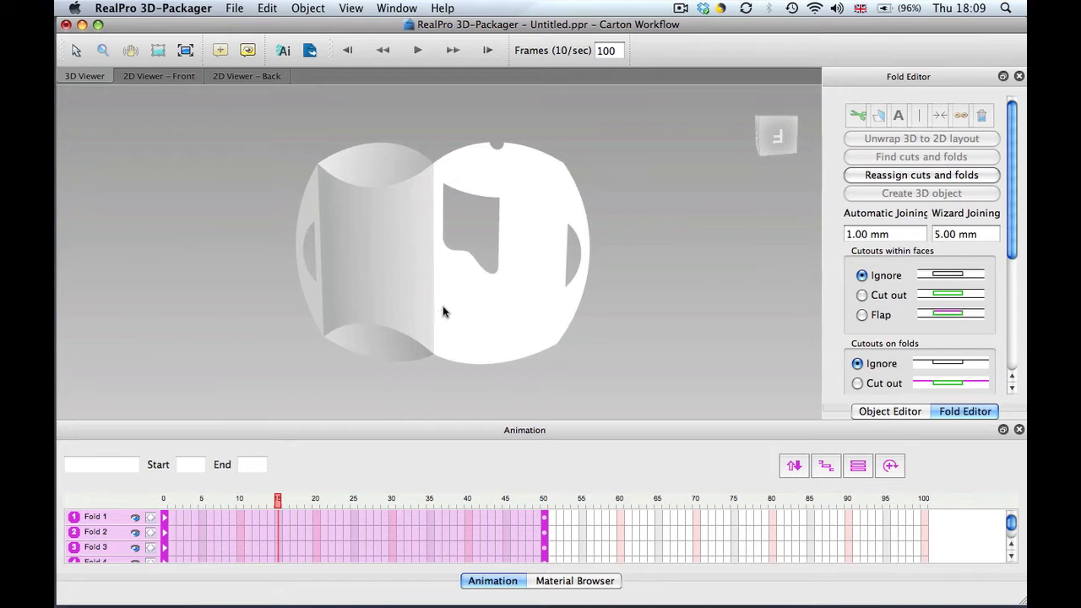
# - Open the carton layout in Illustrator and place Sonics-Front.ai as a linked file in the front document, cropped to Media
pyautogui.click(283, 52)
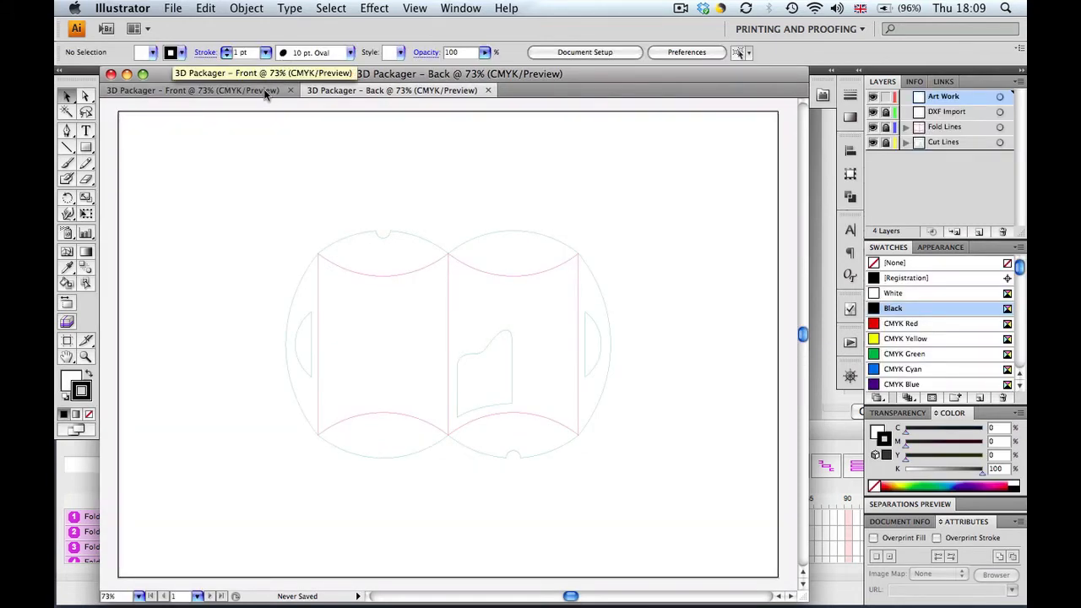
pyautogui.click(265, 89)
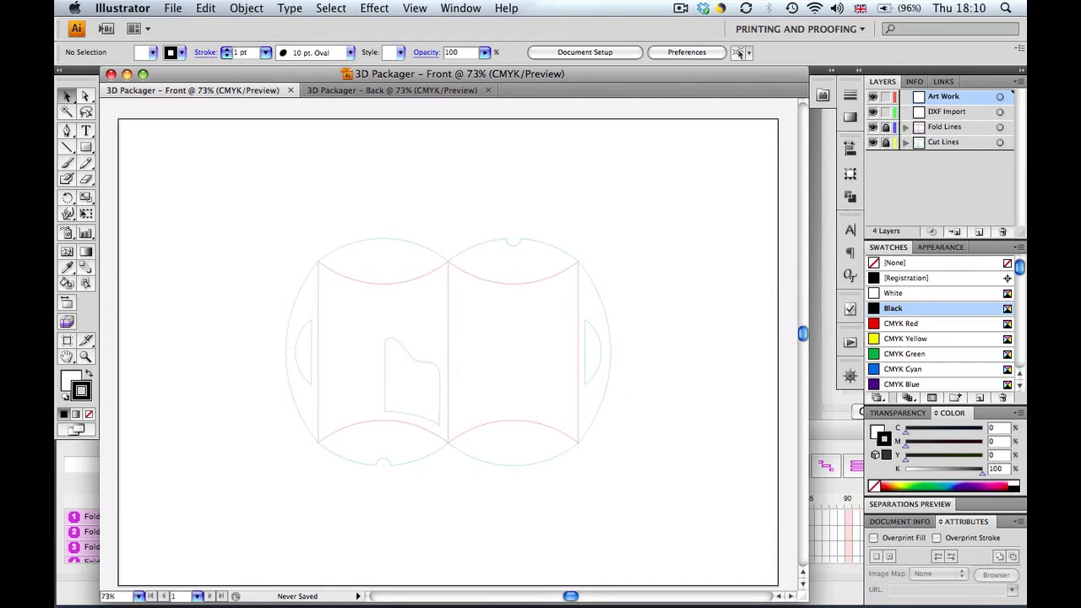
pyautogui.click(174, 9)
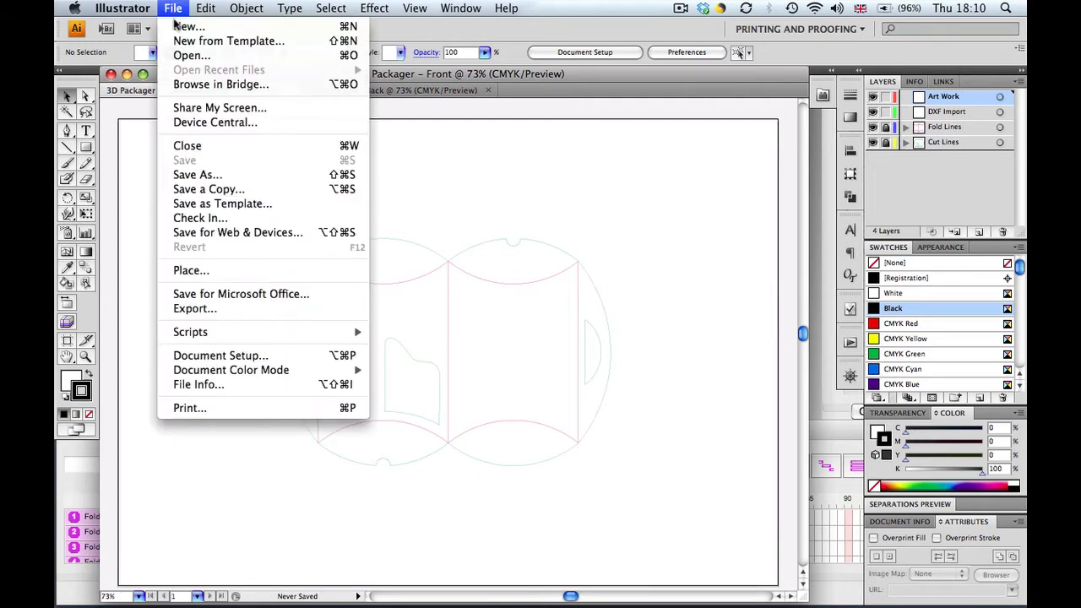
pyautogui.click(234, 271)
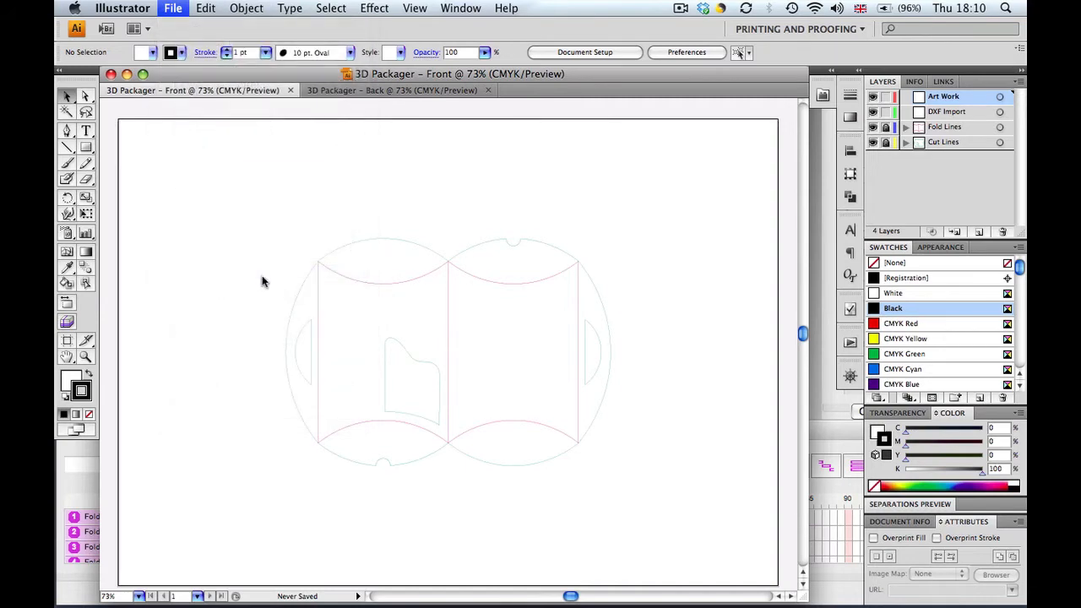
pyautogui.click(433, 121)
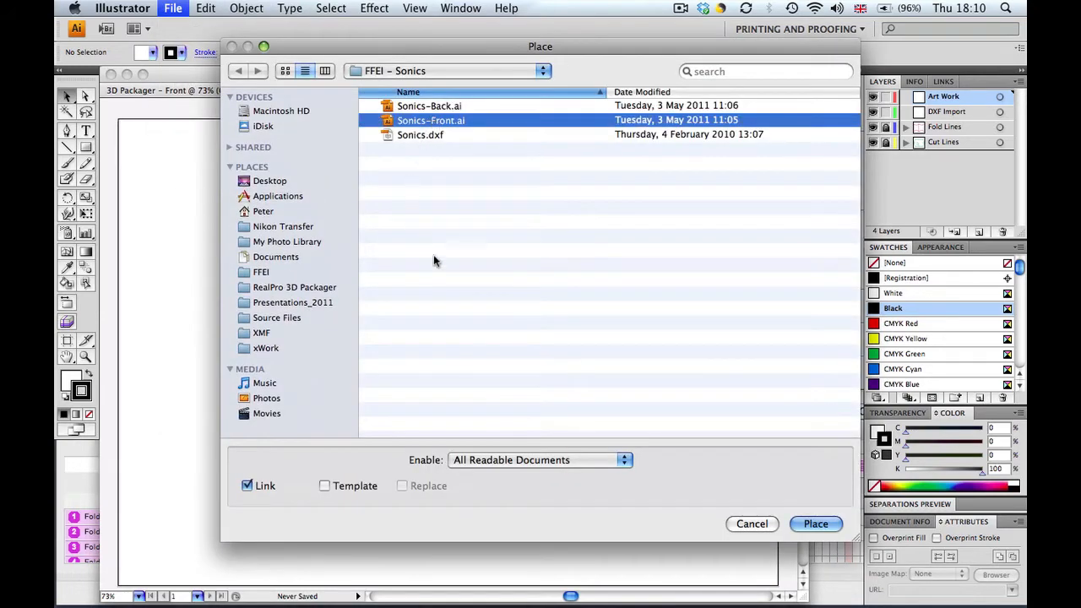
pyautogui.click(815, 524)
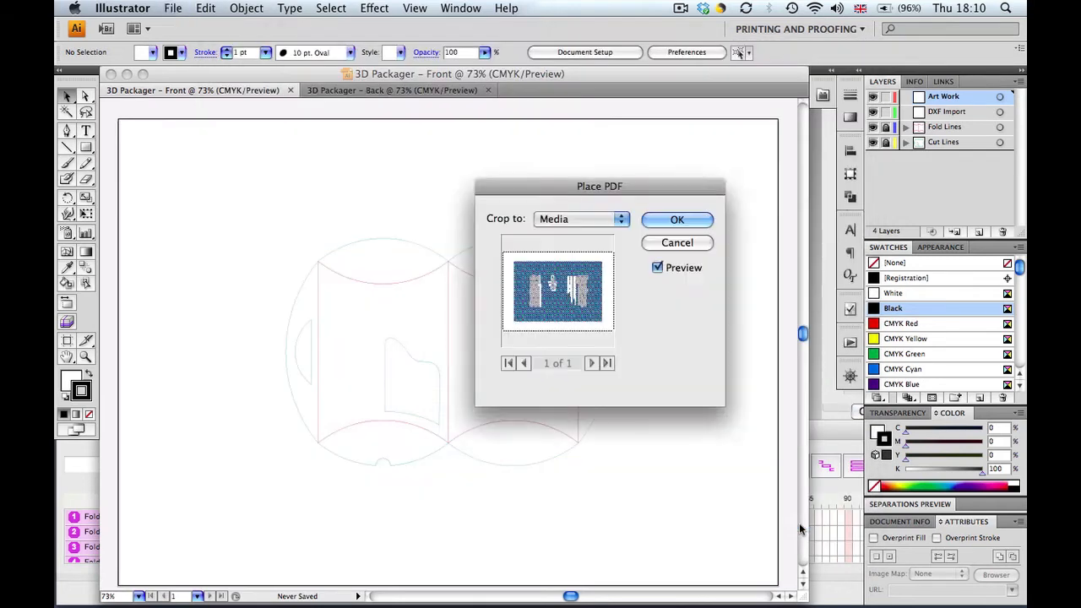
pyautogui.click(680, 221)
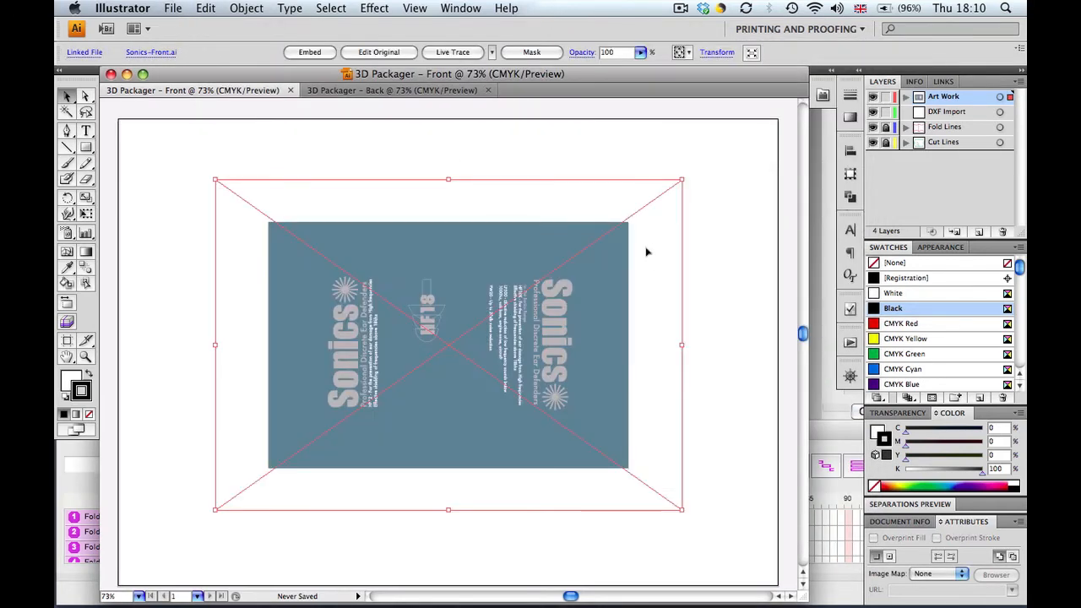
# - Lower the placed artwork's opacity to 14%, nudge it down to align with the carton outline, and restore 100% opacity
pyautogui.click(641, 53)
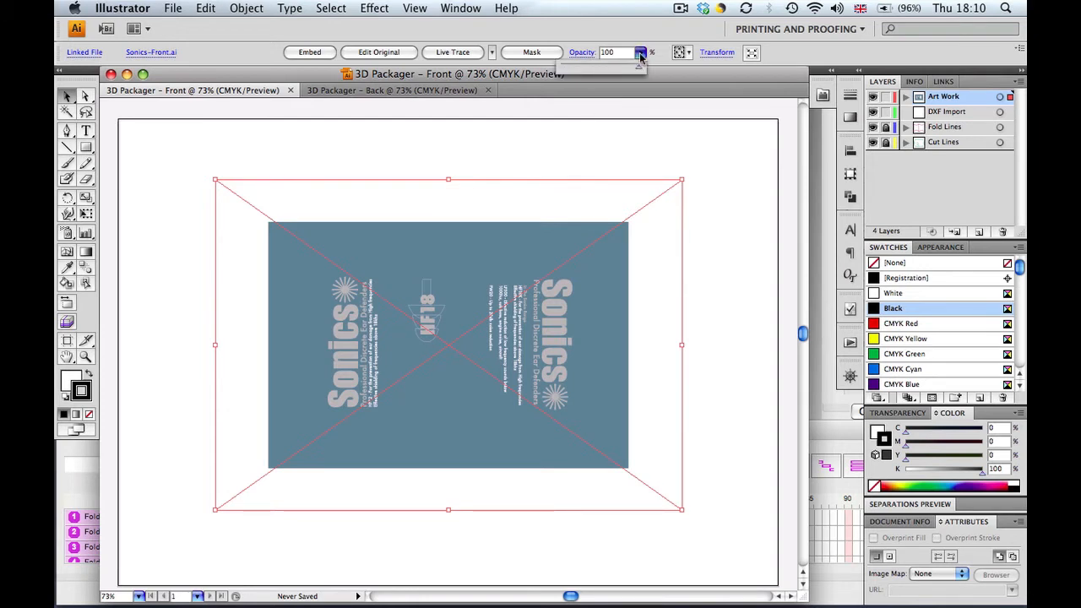
pyautogui.moveTo(638, 72); pyautogui.dragTo(573, 72)
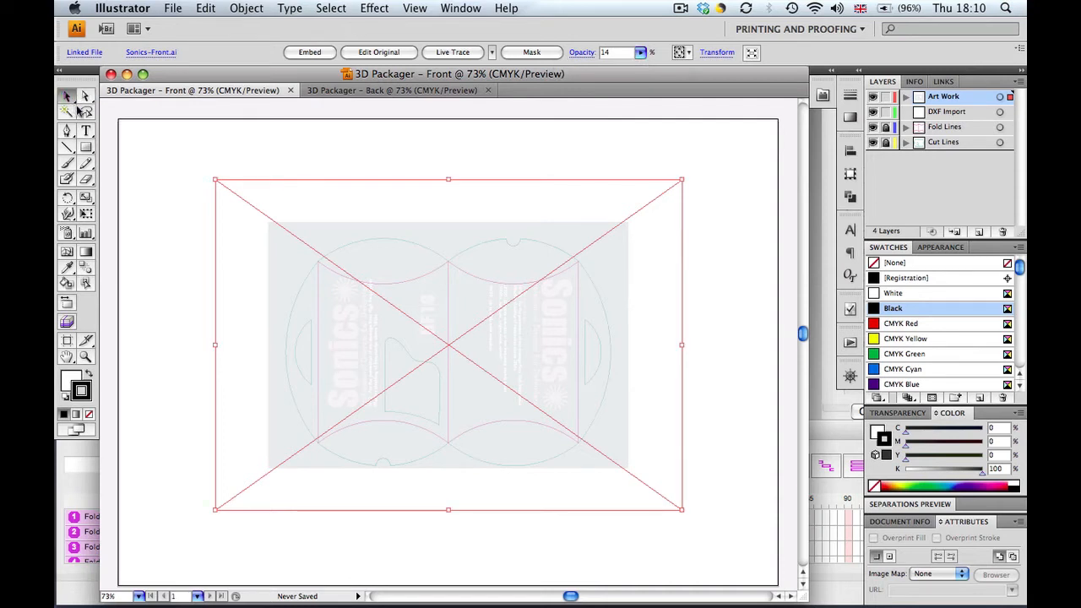
pyautogui.press('Down')
pyautogui.press('Down')
pyautogui.press('Down')
pyautogui.press('Down')
pyautogui.press('Down')
pyautogui.press('Down')
pyautogui.press('Down')
pyautogui.press('Down')
pyautogui.press('Down')
pyautogui.press('Down')
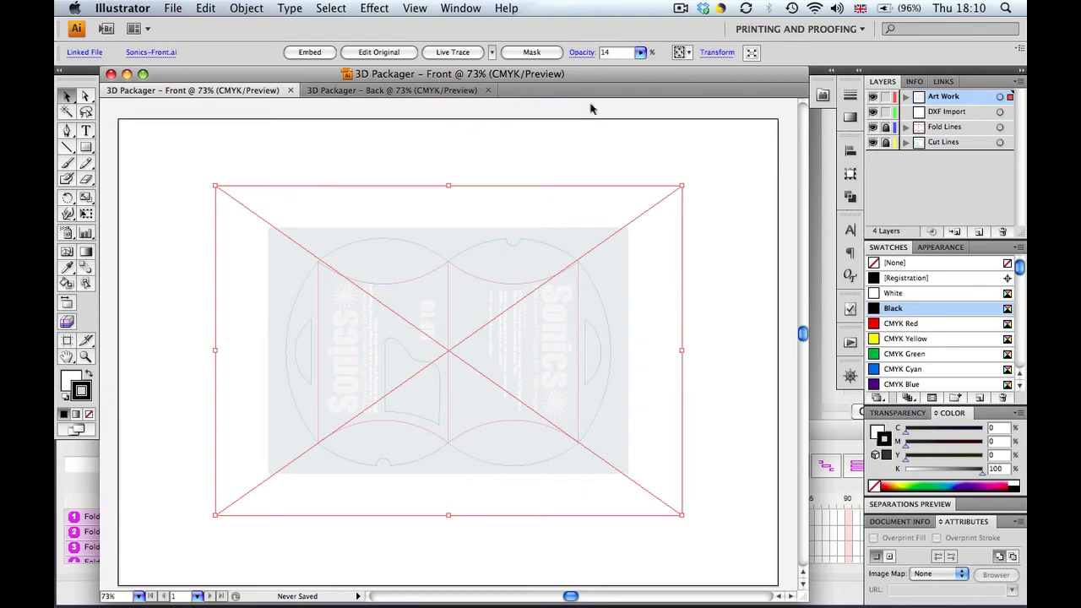
pyautogui.click(641, 53)
pyautogui.moveTo(572, 68); pyautogui.dragTo(643, 69)
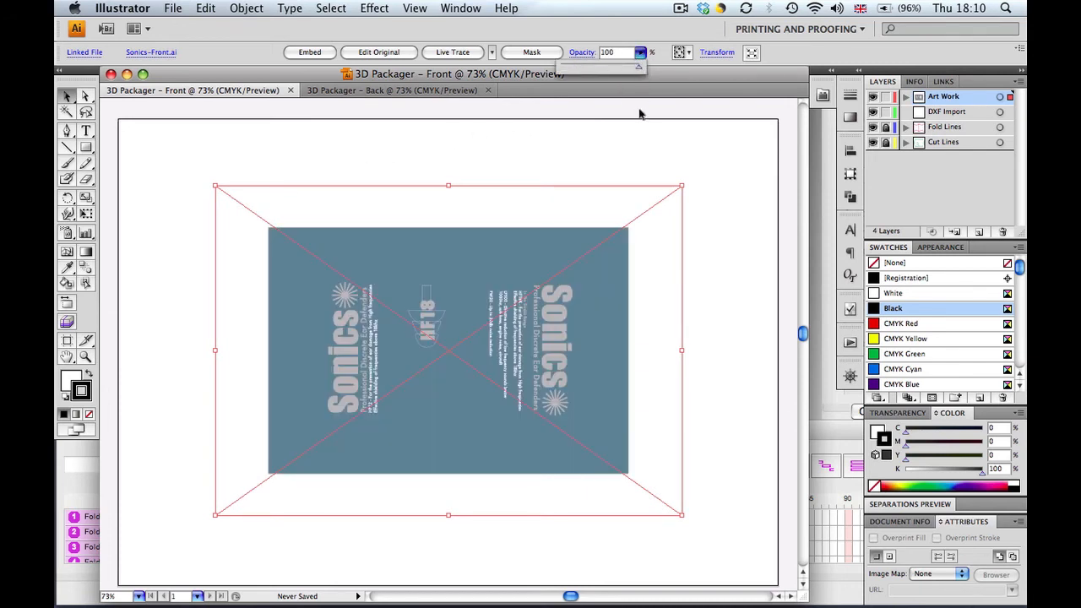
# - Update the packager with the front artwork and switch to RealPro 3D-Packager to check it on the 3D carton
pyautogui.click(823, 96)
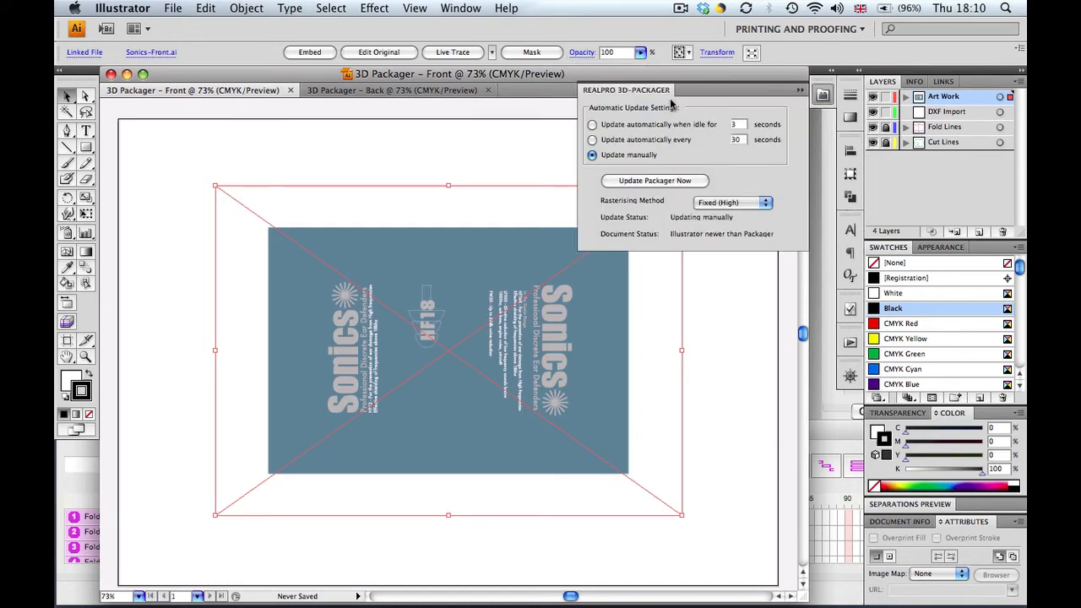
pyautogui.click(697, 182)
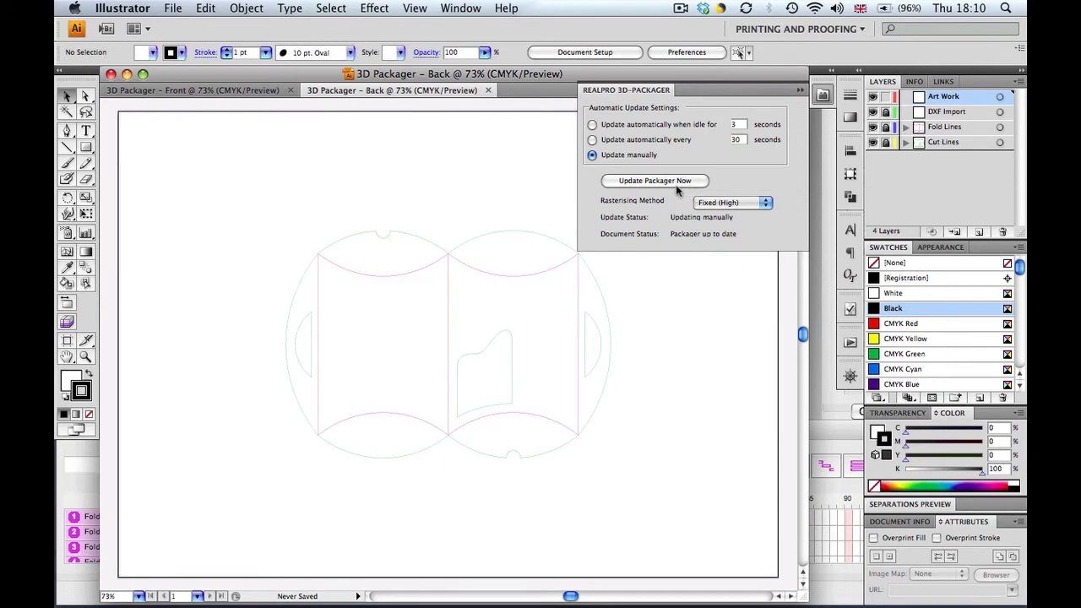
pyautogui.press('super+Tab')
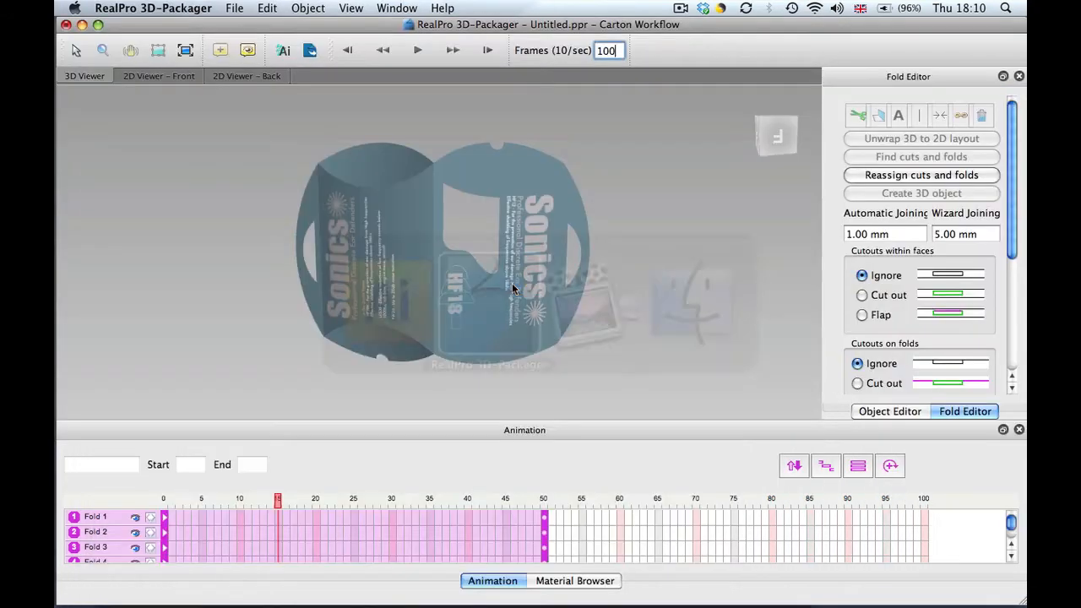
pyautogui.moveTo(444, 255); pyautogui.dragTo(421, 250)
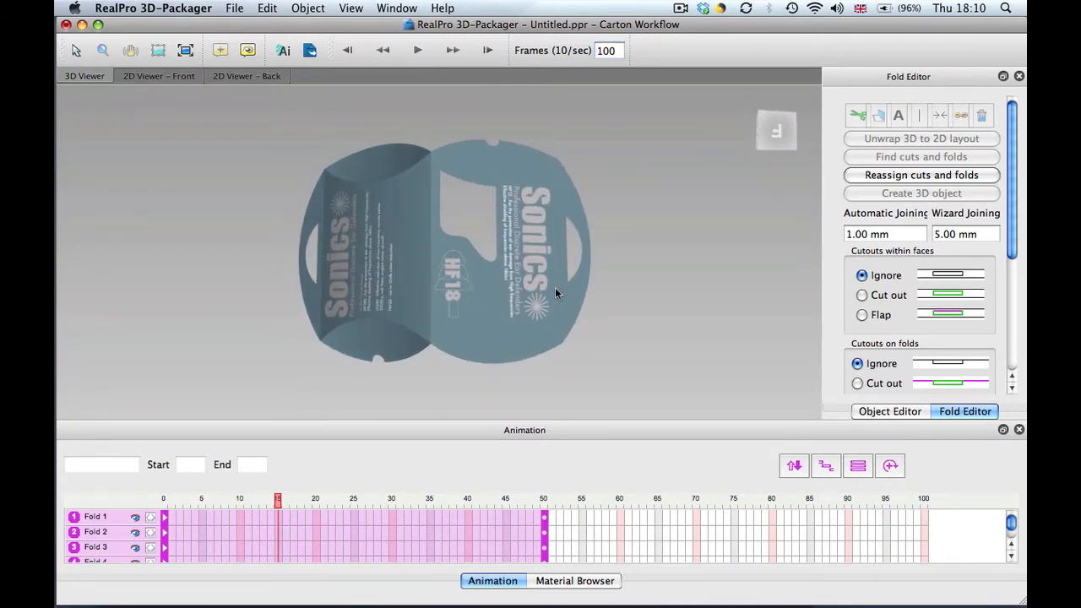
# - Switch back to Illustrator and place Sonics-Back.ai as a linked file in the back document, cropped to Media
pyautogui.press('super+Tab')
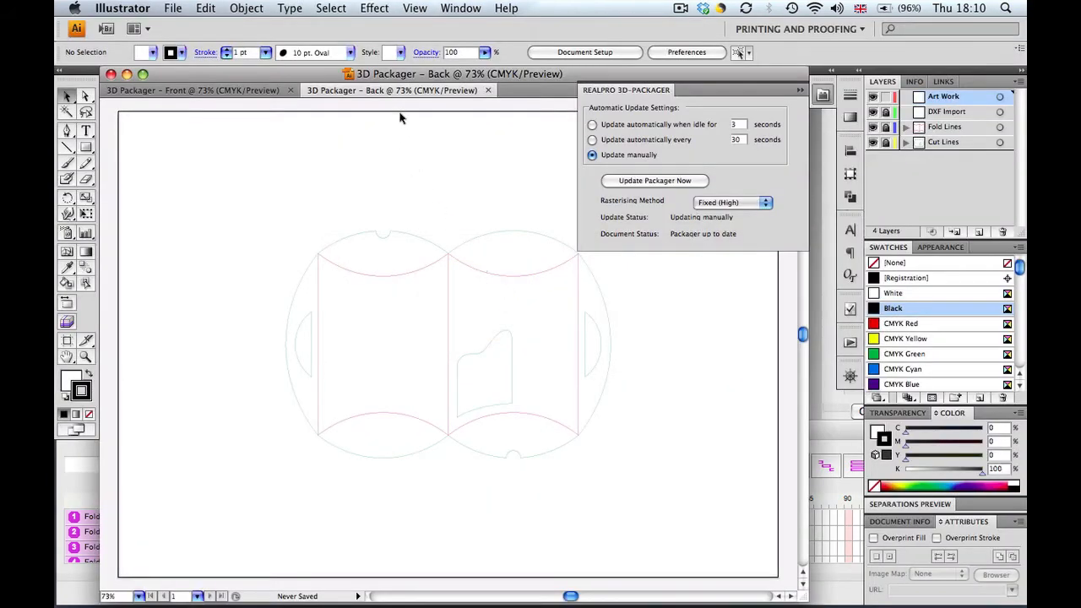
pyautogui.click(404, 90)
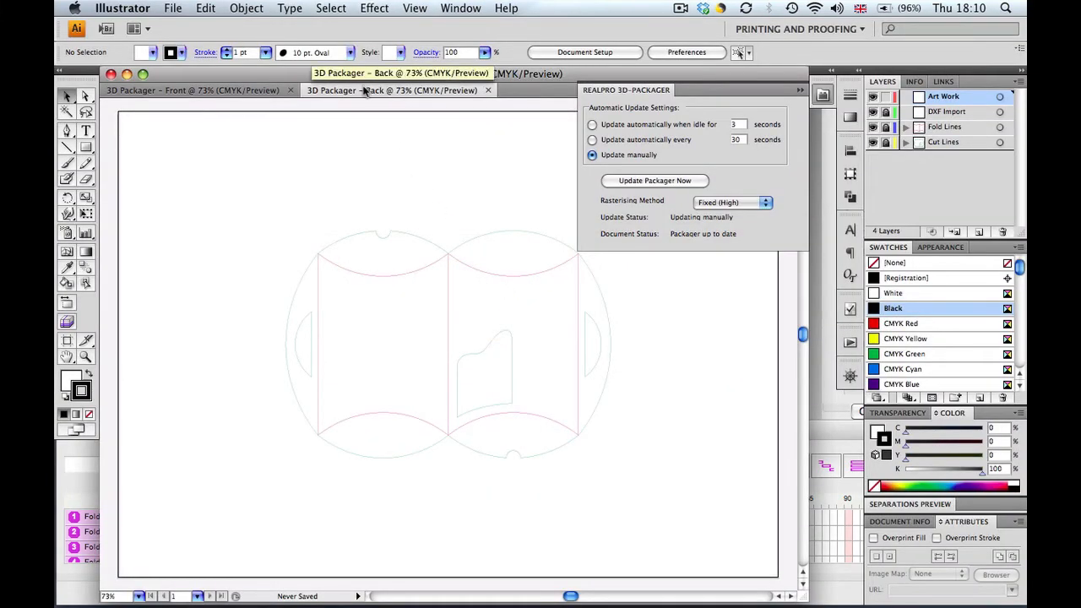
pyautogui.click(173, 8)
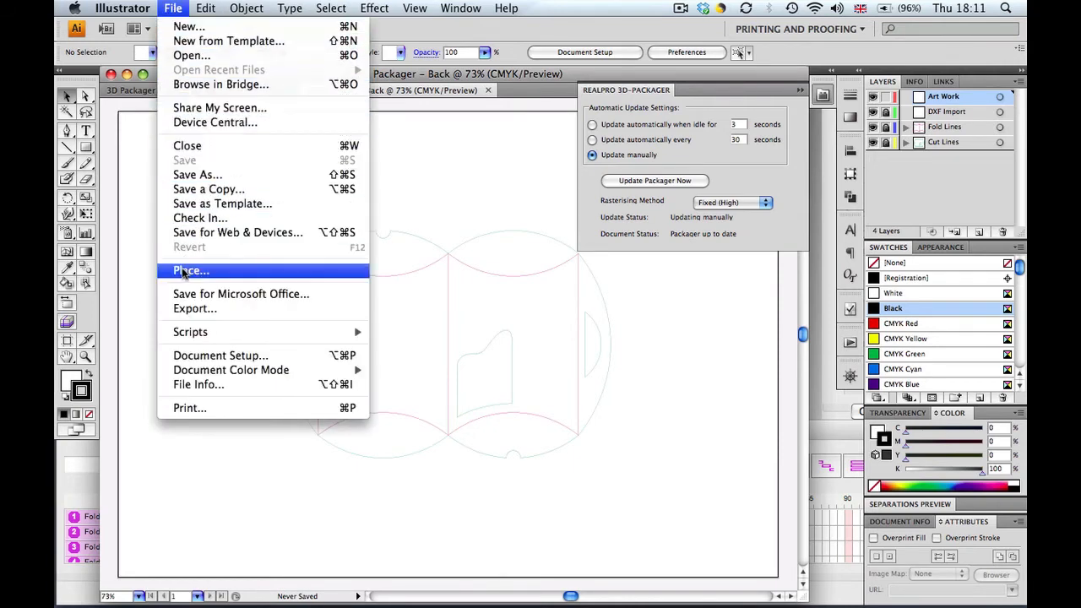
pyautogui.click(193, 271)
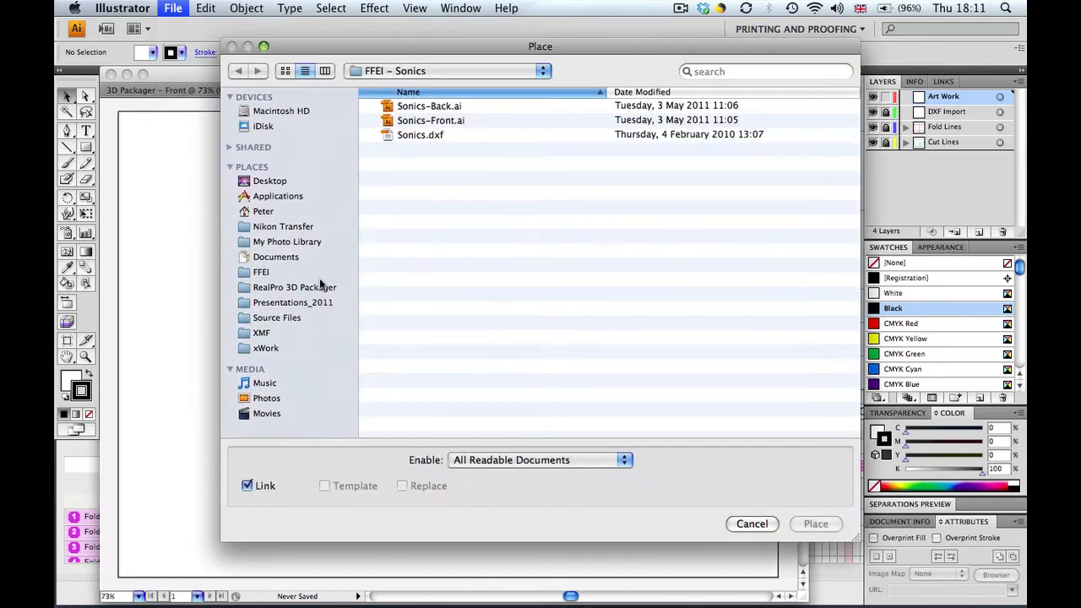
pyautogui.click(451, 110)
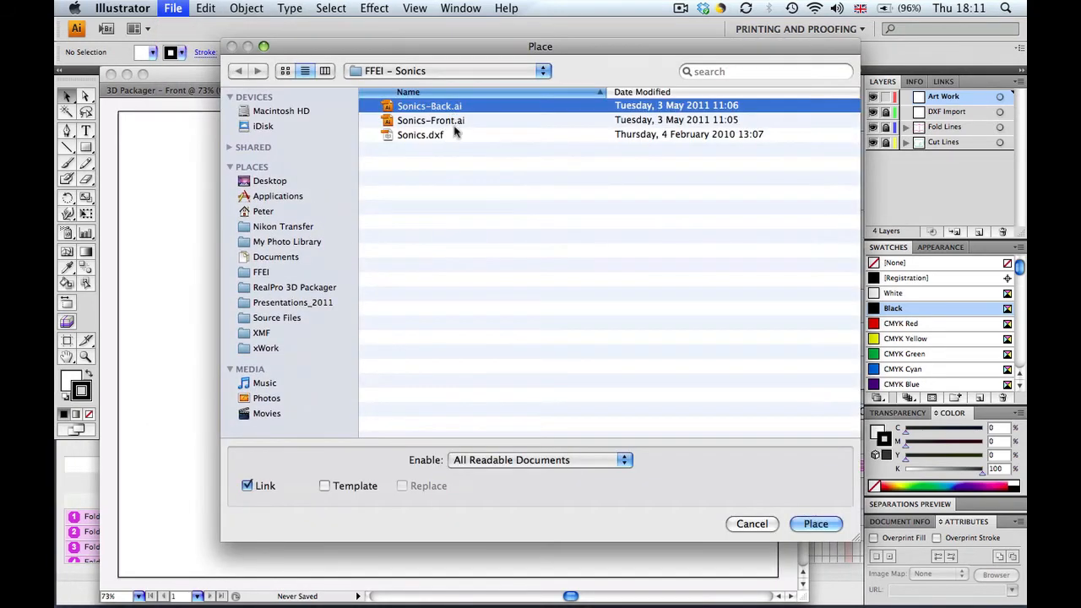
pyautogui.click(802, 524)
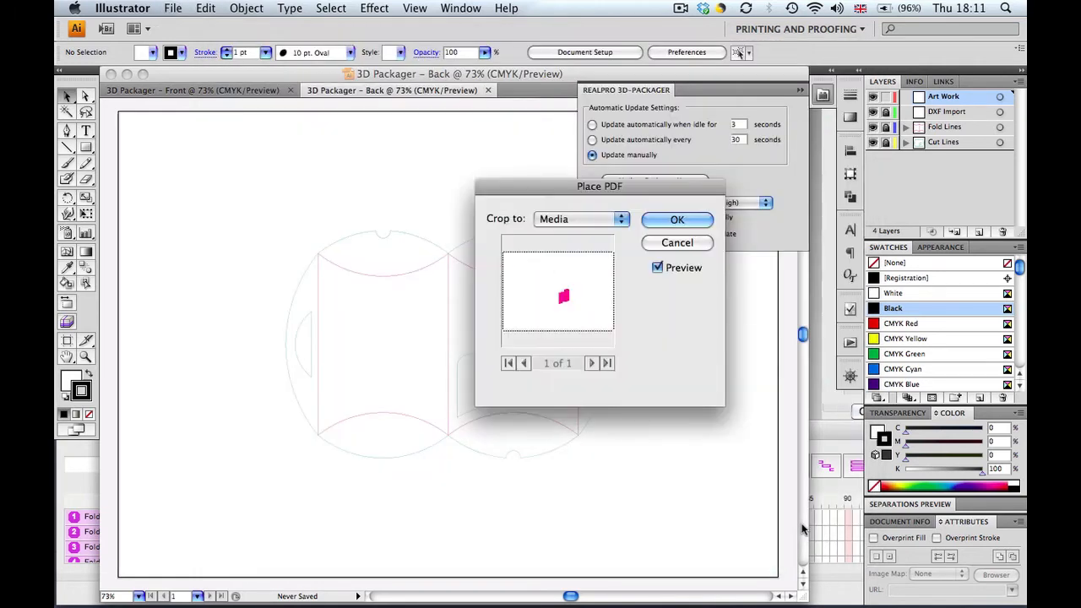
pyautogui.click(668, 221)
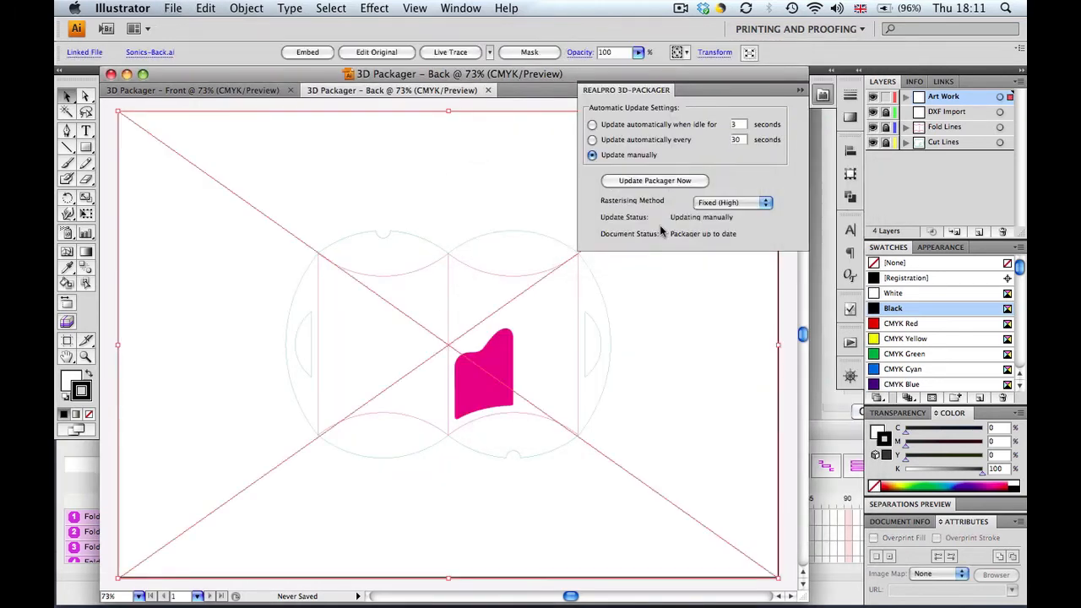
# - Update the packager with the back artwork and switch to RealPro 3D-Packager to view the carton
pyautogui.click(688, 183)
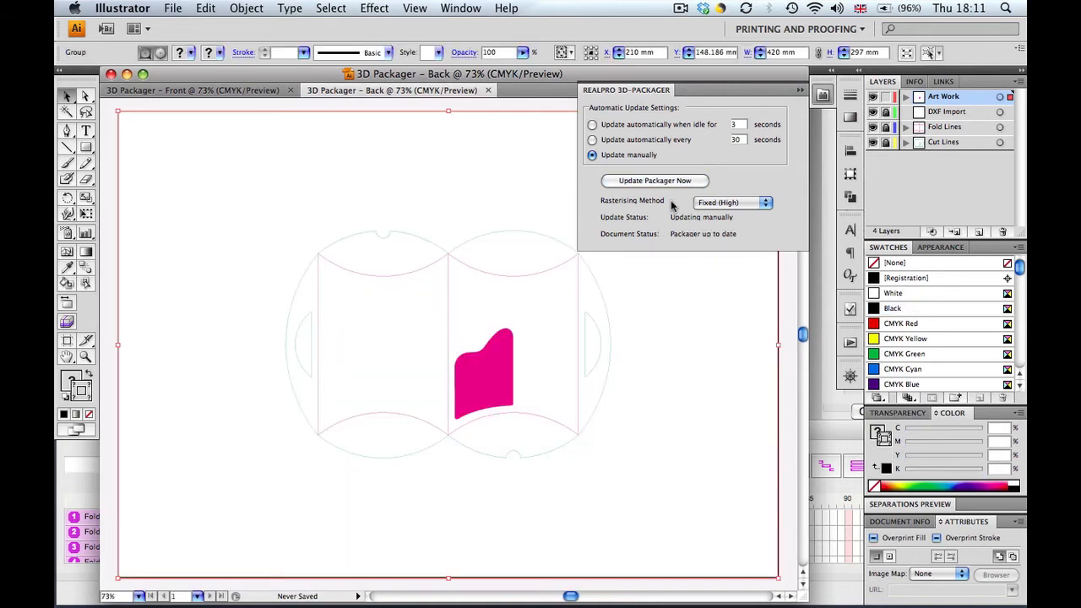
pyautogui.press('super+Tab')
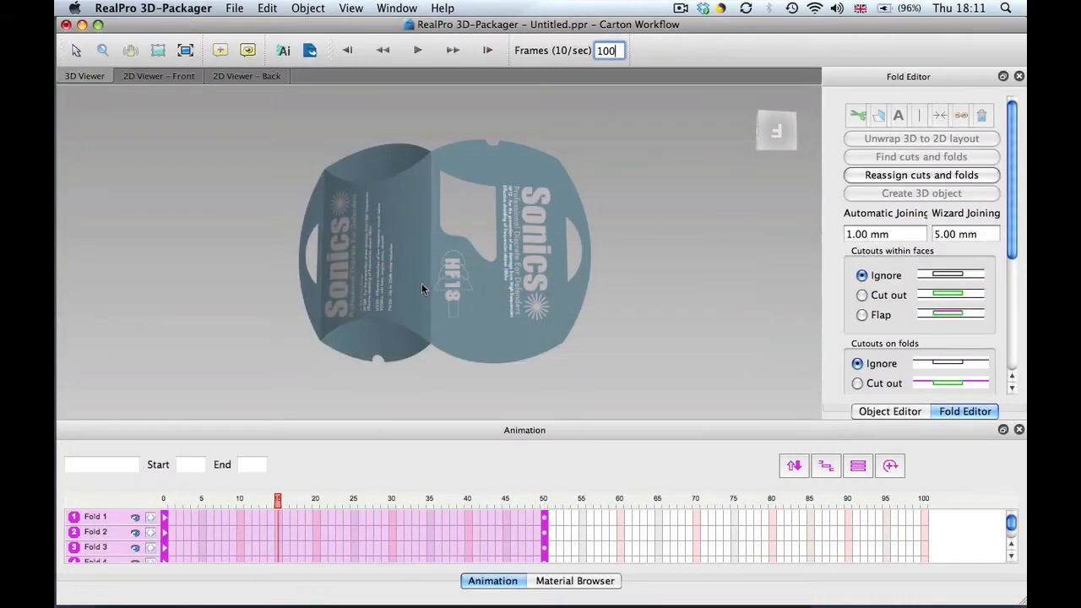
pyautogui.moveTo(422, 283)
pyautogui.mouseDown()
pyautogui.moveTo(384, 279)
pyautogui.moveTo(407, 278)
pyautogui.mouseUp()
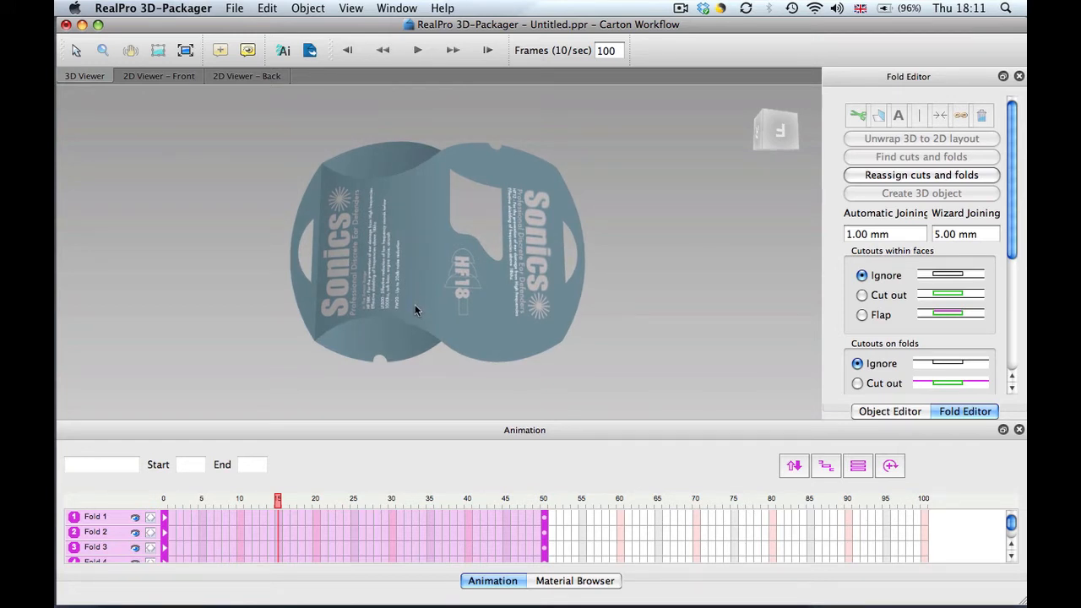
# - Add the FFEI-Silver-2 material as an effect layer using the metallic filter spot mask, and inspect the foil on the carton
pyautogui.click(600, 583)
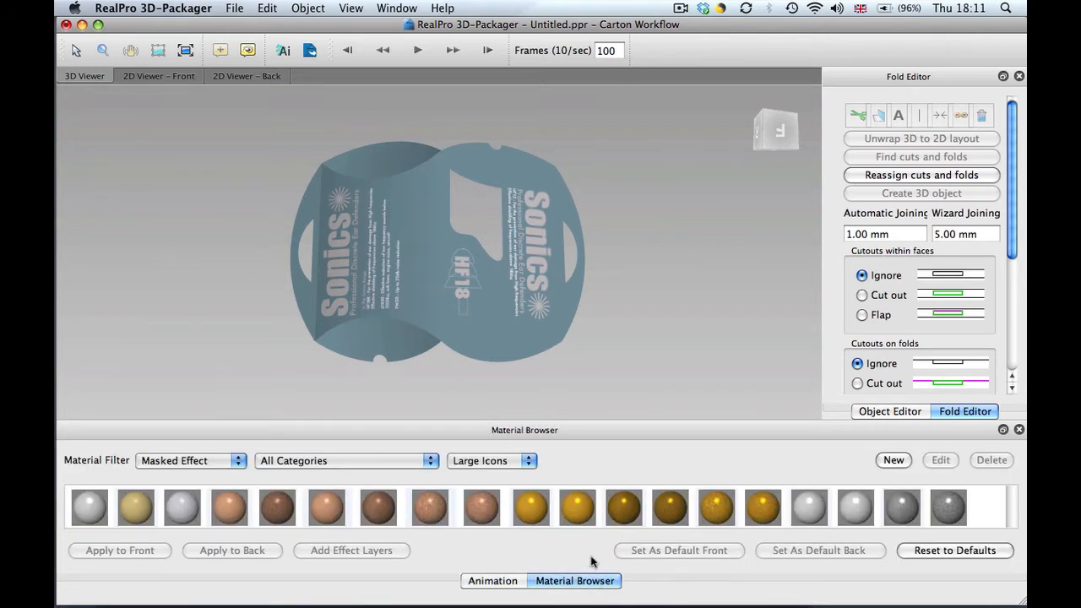
pyautogui.moveTo(543, 420); pyautogui.dragTo(543, 393)
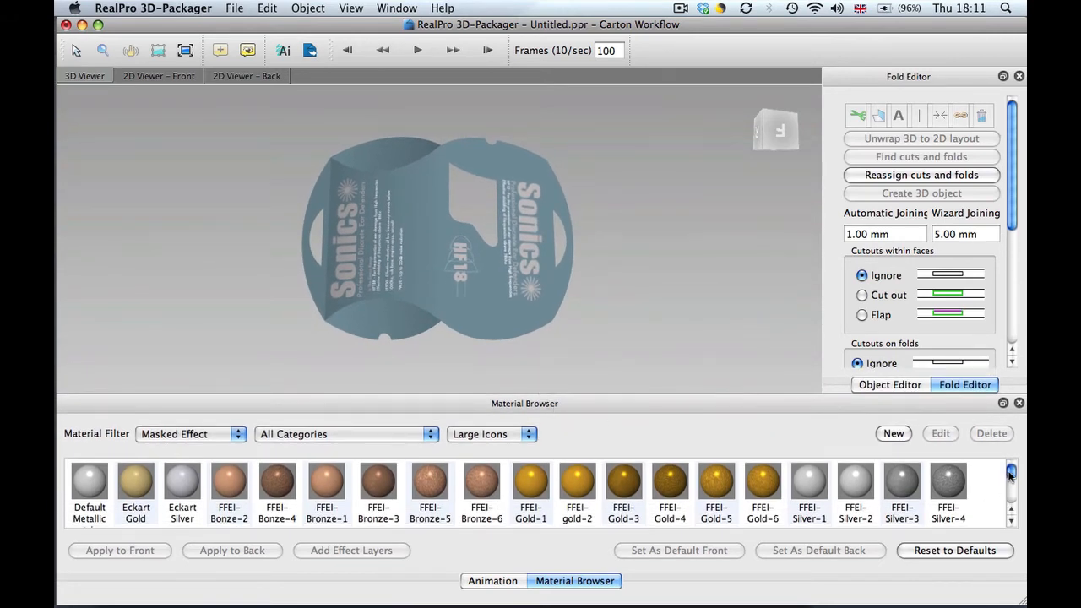
pyautogui.moveTo(1011, 476)
pyautogui.mouseDown()
pyautogui.moveTo(1014, 498)
pyautogui.moveTo(1012, 471)
pyautogui.mouseUp()
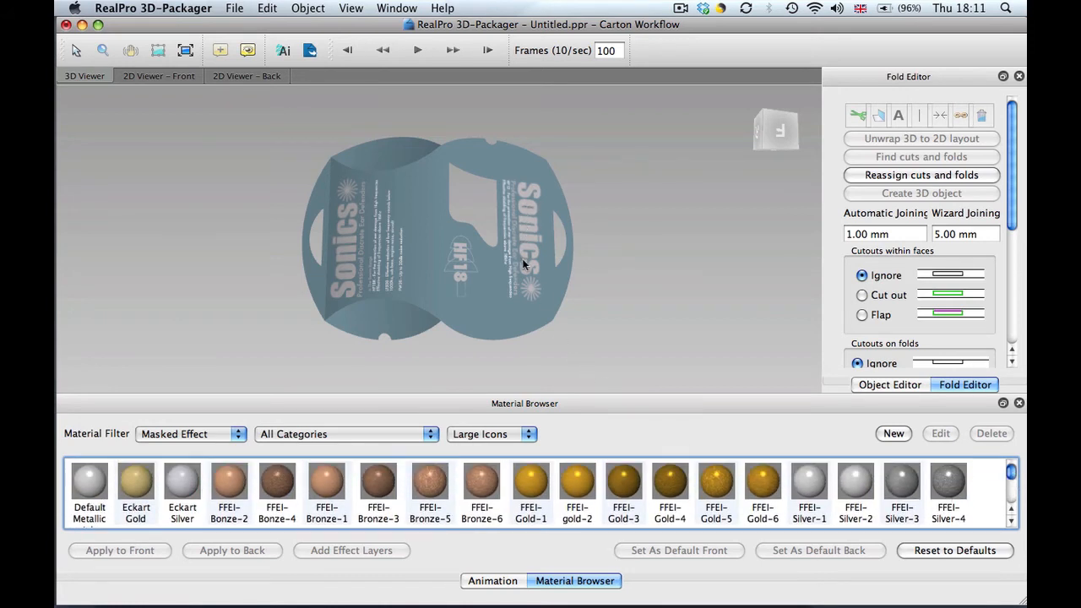
pyautogui.click(853, 492)
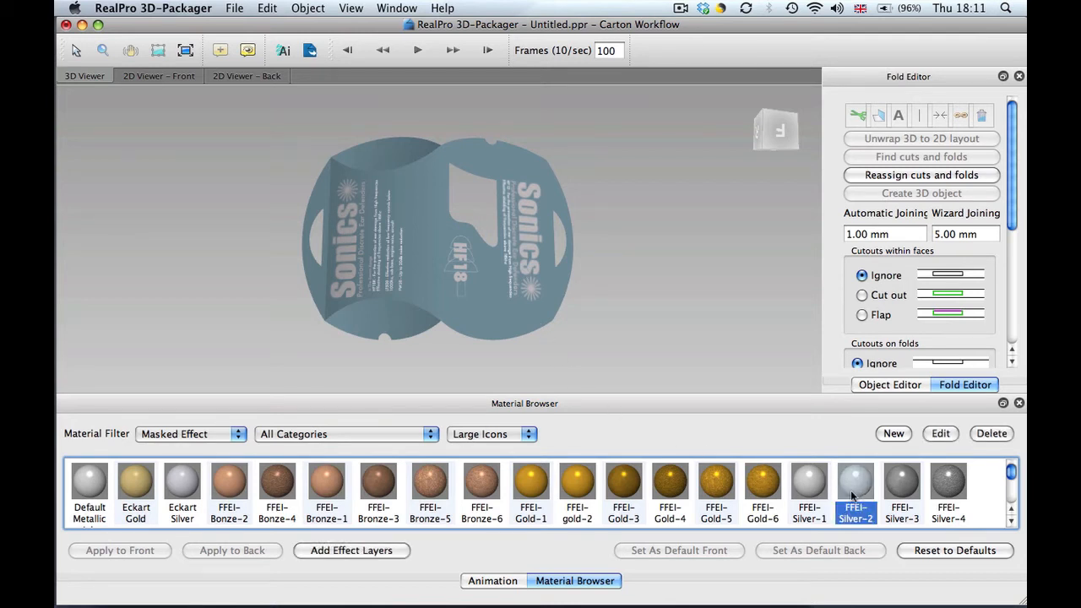
pyautogui.click(394, 551)
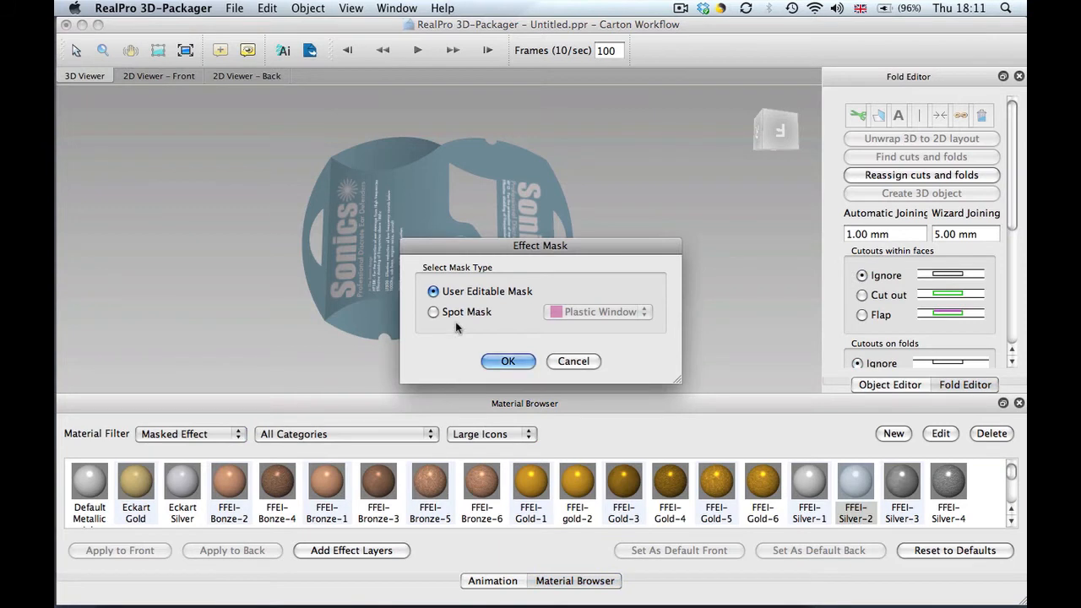
pyautogui.click(457, 312)
pyautogui.click(607, 311)
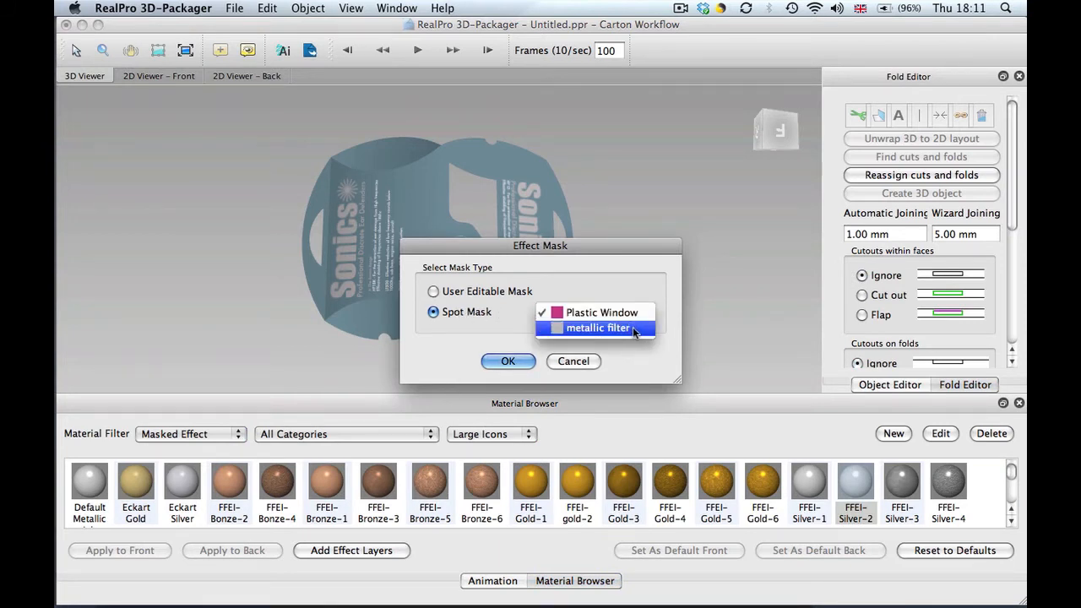
pyautogui.click(632, 328)
pyautogui.click(514, 361)
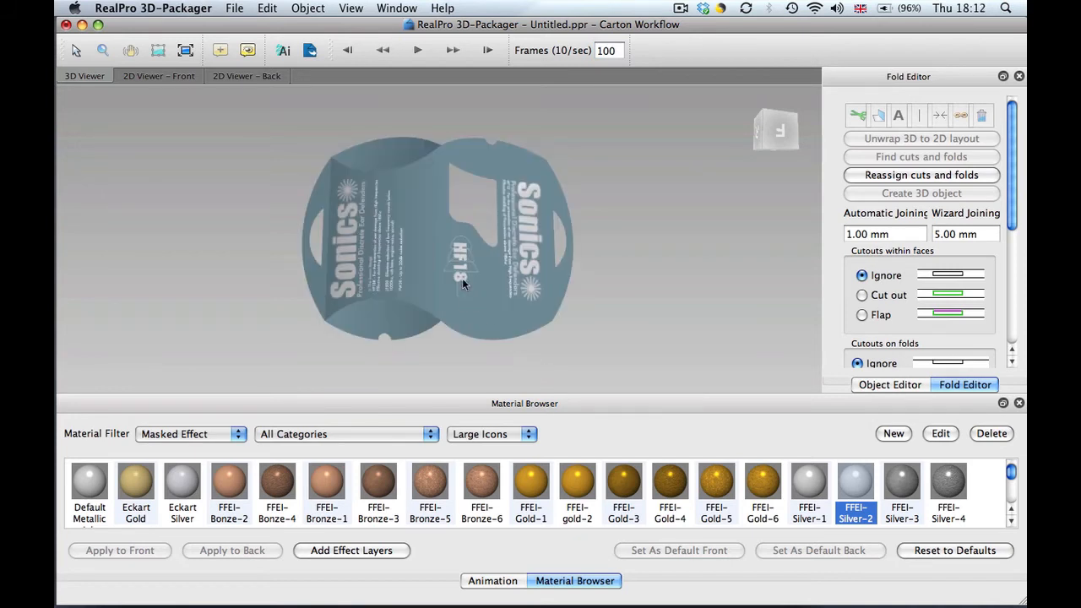
pyautogui.press('z')
pyautogui.moveTo(463, 272); pyautogui.dragTo(446, 232)
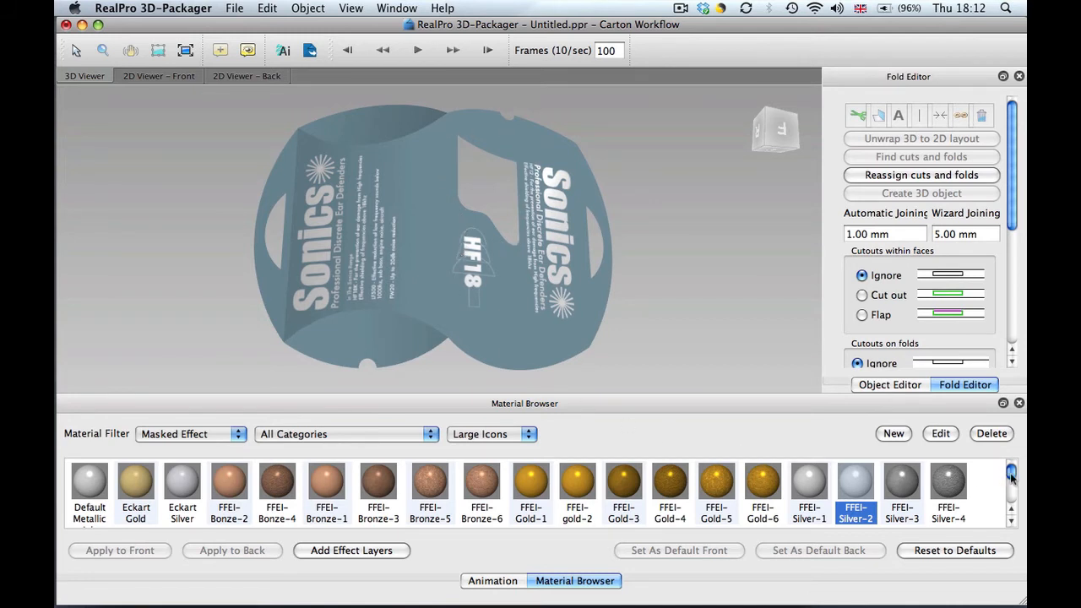
# - Add the Plastic window material as an effect layer using the Plastic Window spot mask
pyautogui.moveTo(1011, 477); pyautogui.dragTo(1013, 499)
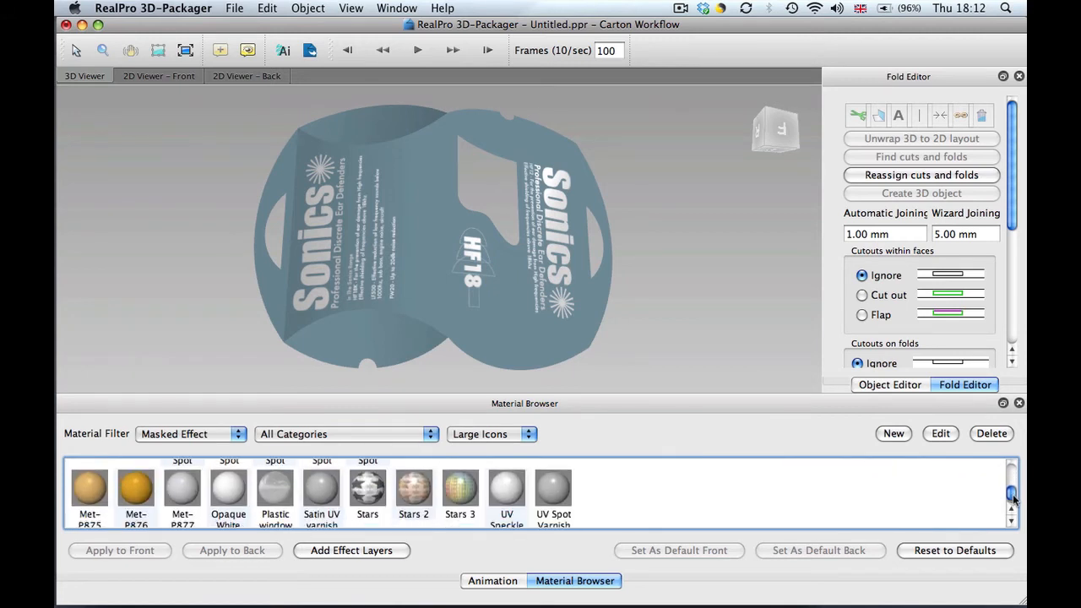
pyautogui.click(289, 491)
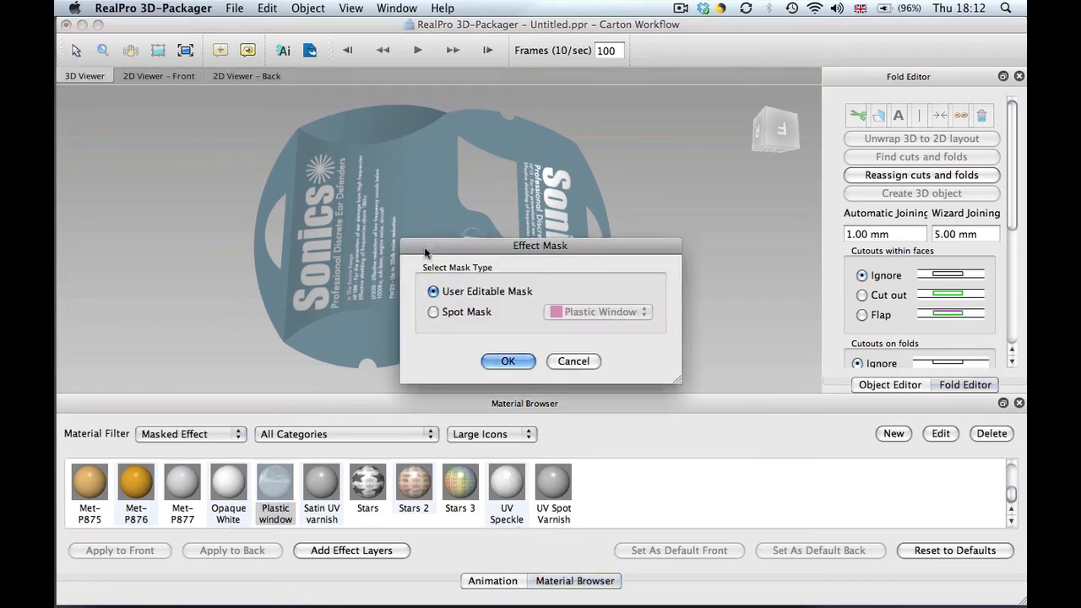
pyautogui.click(476, 313)
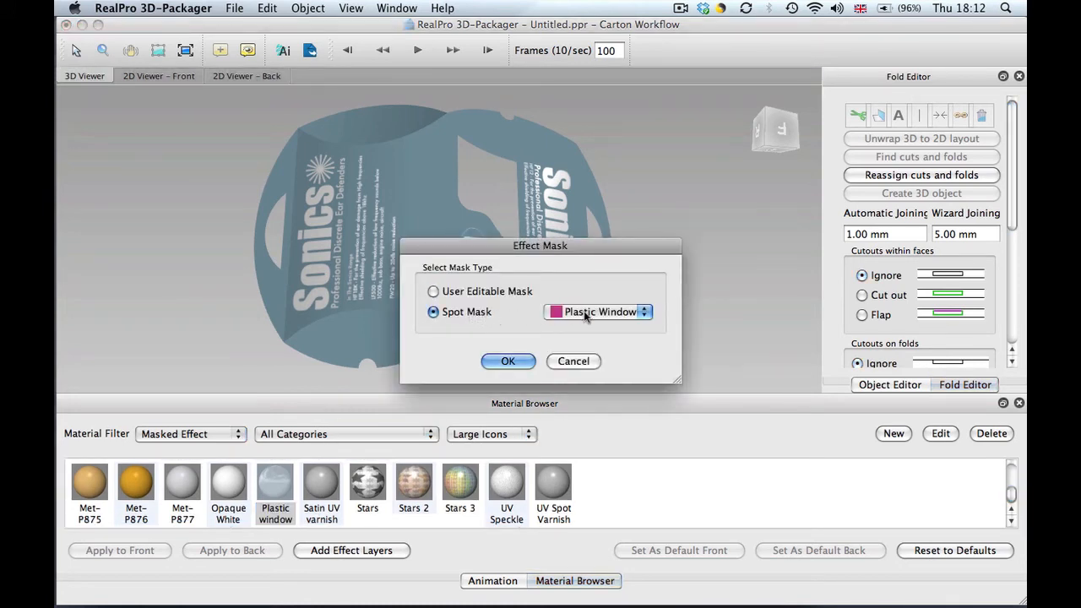
pyautogui.click(616, 312)
pyautogui.click(615, 313)
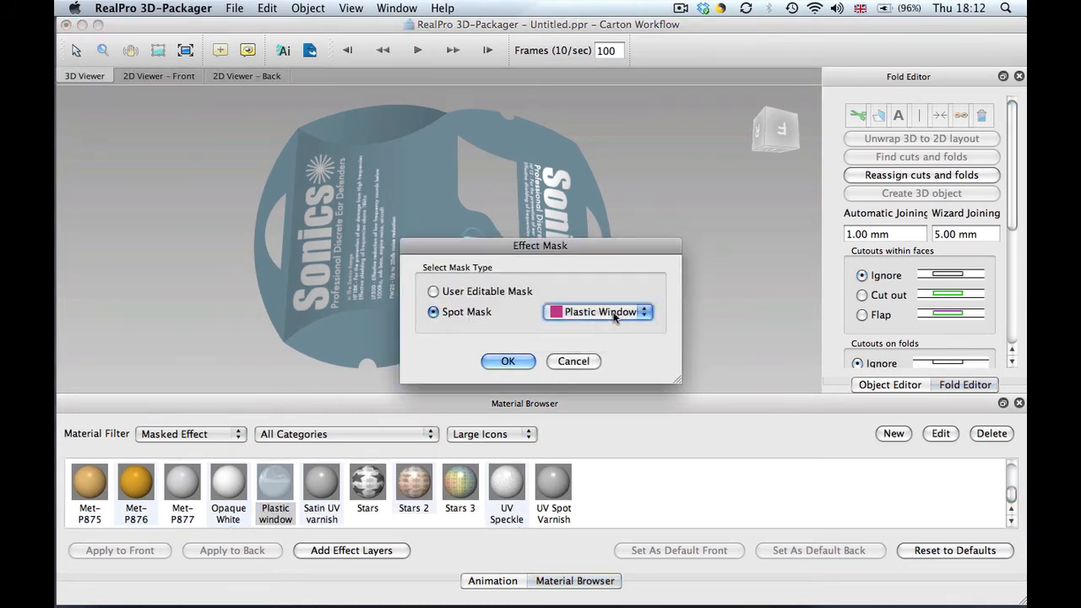
pyautogui.click(519, 361)
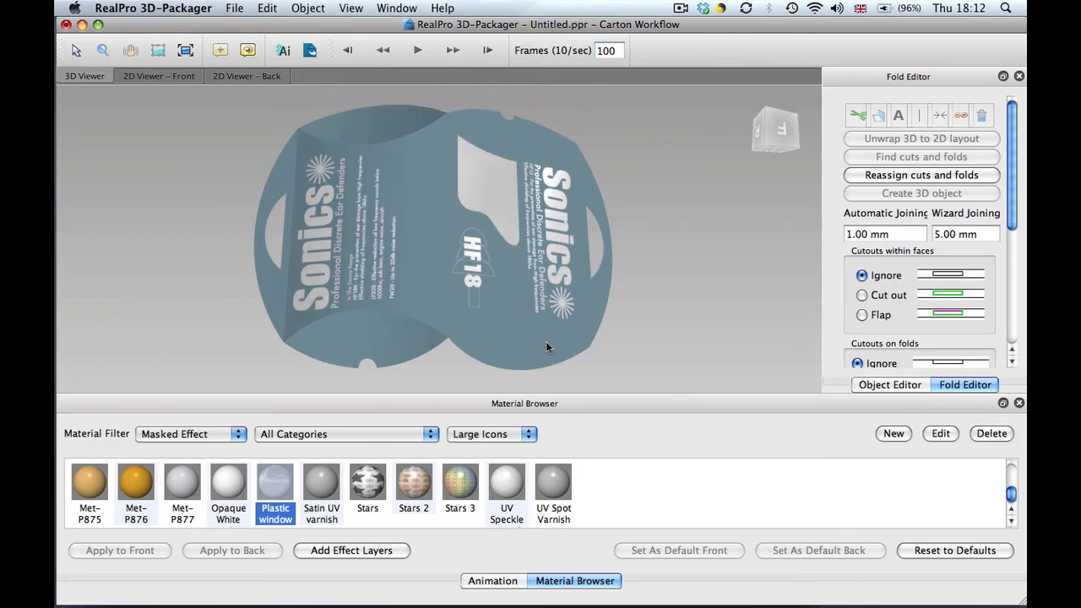
# - Advance the folding animation to frame 30 and view the carton's window from the front
pyautogui.moveTo(440, 246)
pyautogui.mouseDown()
pyautogui.moveTo(365, 224)
pyautogui.moveTo(498, 231)
pyautogui.moveTo(396, 236)
pyautogui.moveTo(485, 244)
pyautogui.moveTo(460, 246)
pyautogui.mouseUp()
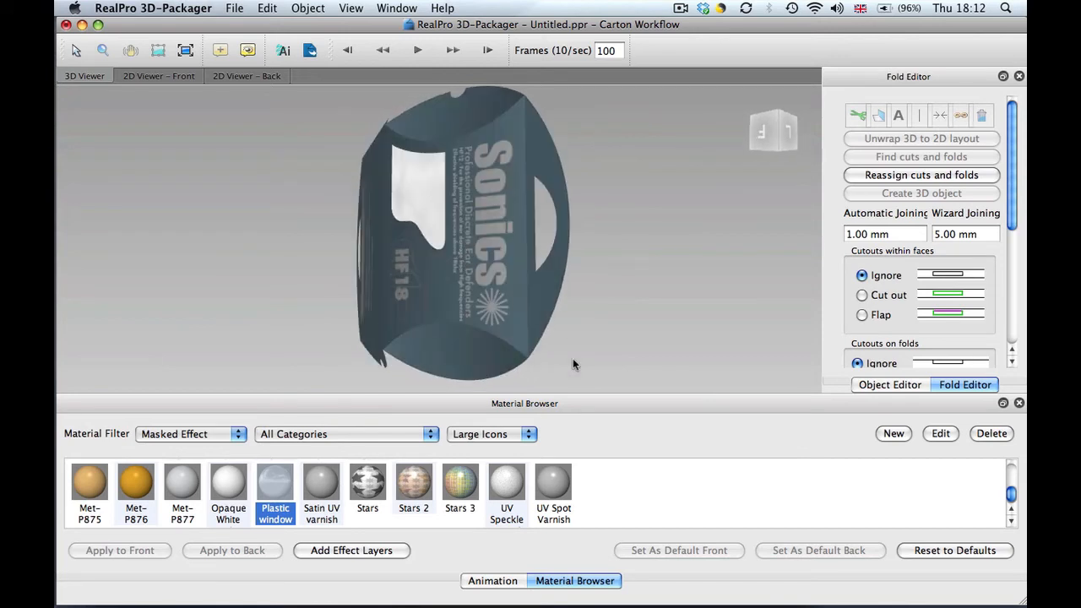
pyautogui.click(496, 581)
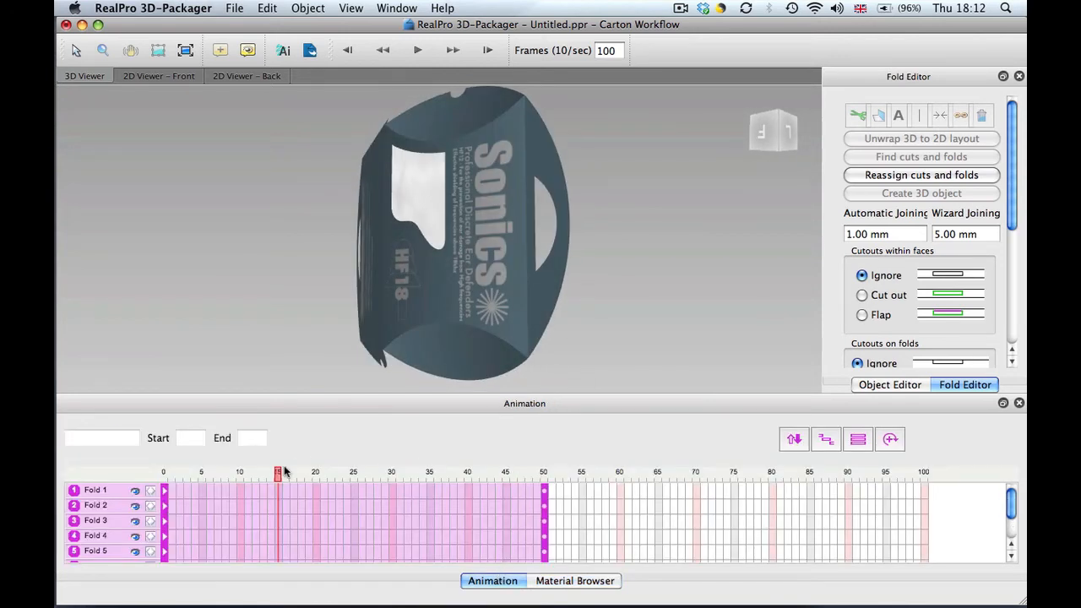
pyautogui.moveTo(279, 476); pyautogui.dragTo(392, 475)
pyautogui.moveTo(402, 323); pyautogui.dragTo(295, 281)
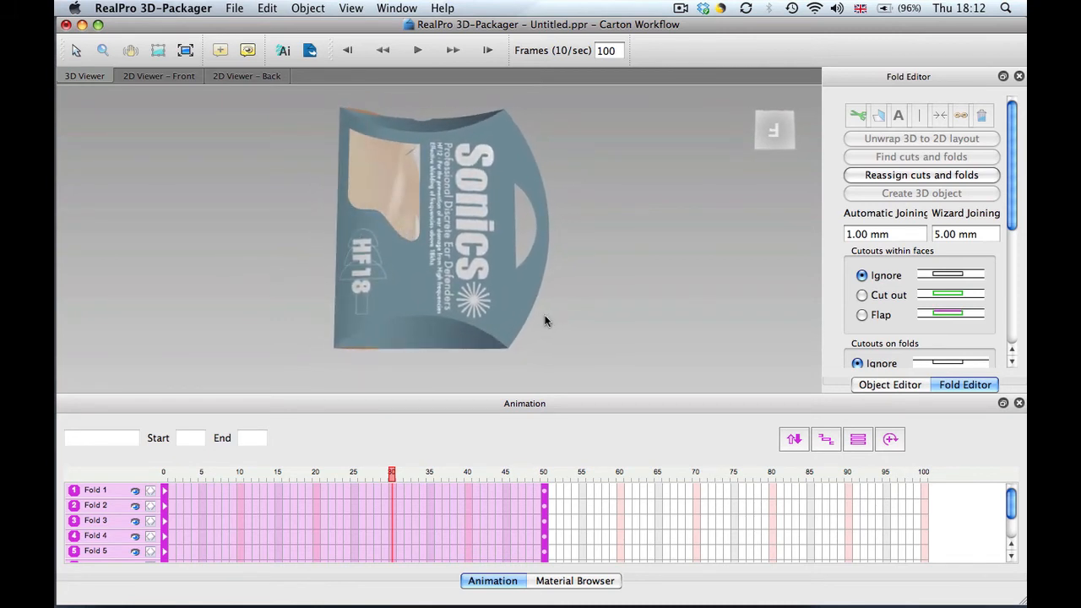
# - Open the FFEI-Silver-2 effect layer's material for editing and set its foil colour to Blue
pyautogui.click(397, 9)
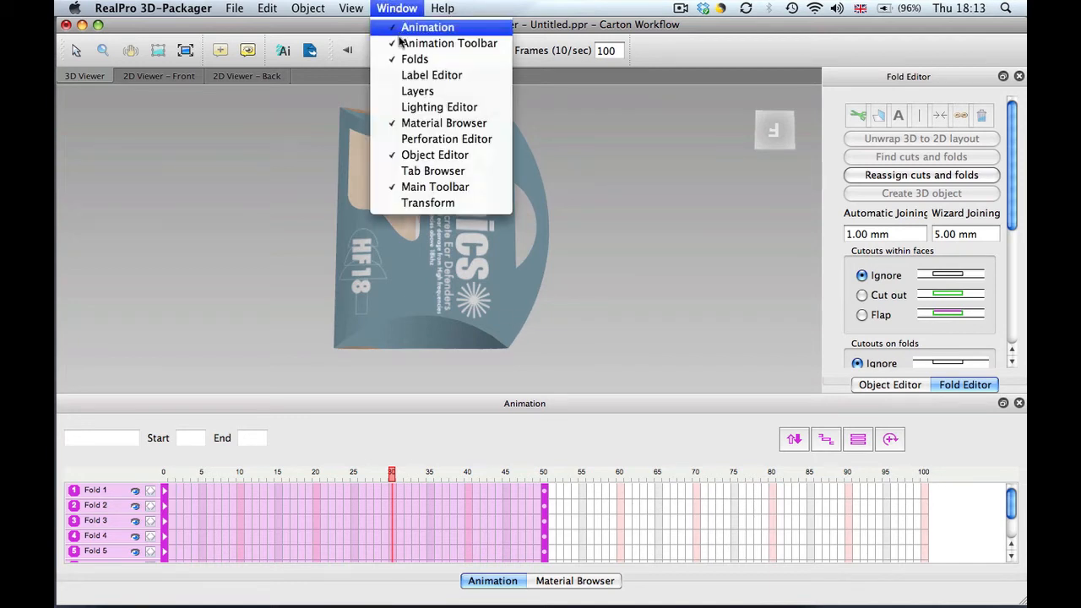
pyautogui.click(418, 91)
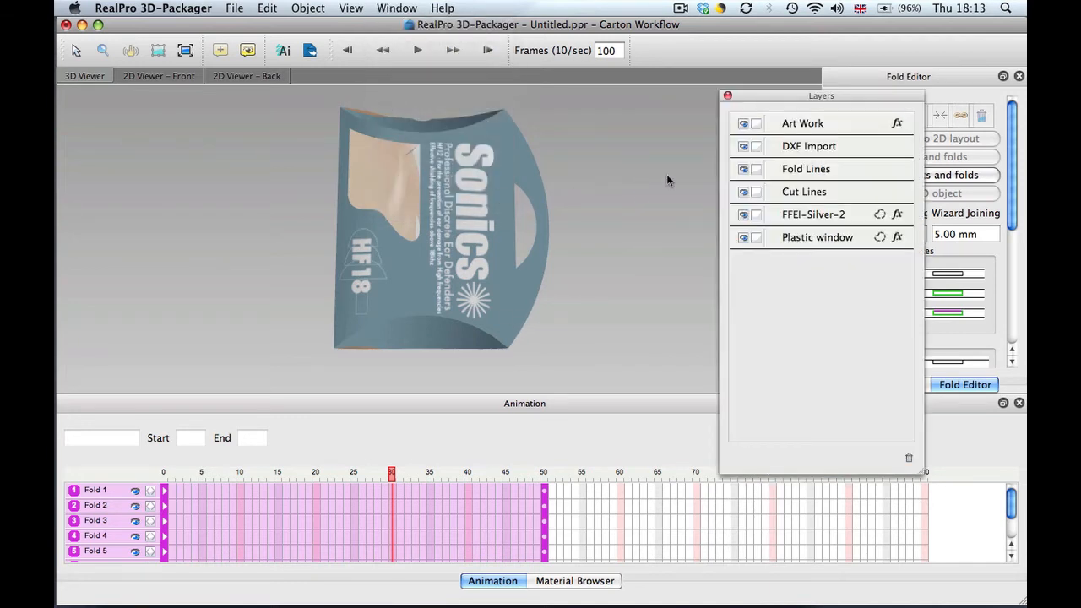
pyautogui.moveTo(786, 95); pyautogui.dragTo(680, 81)
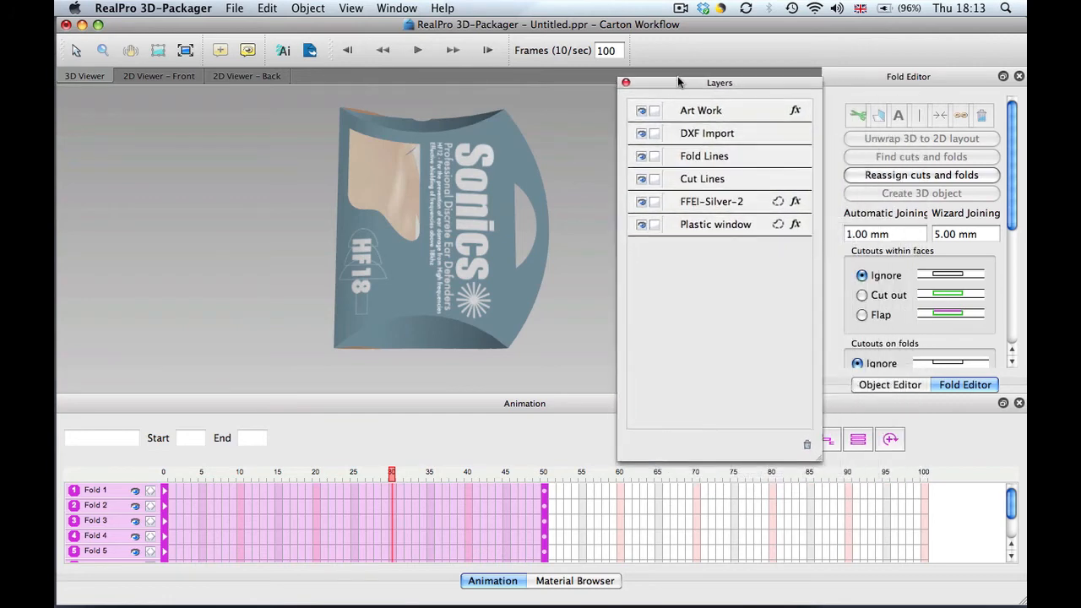
pyautogui.click(790, 206)
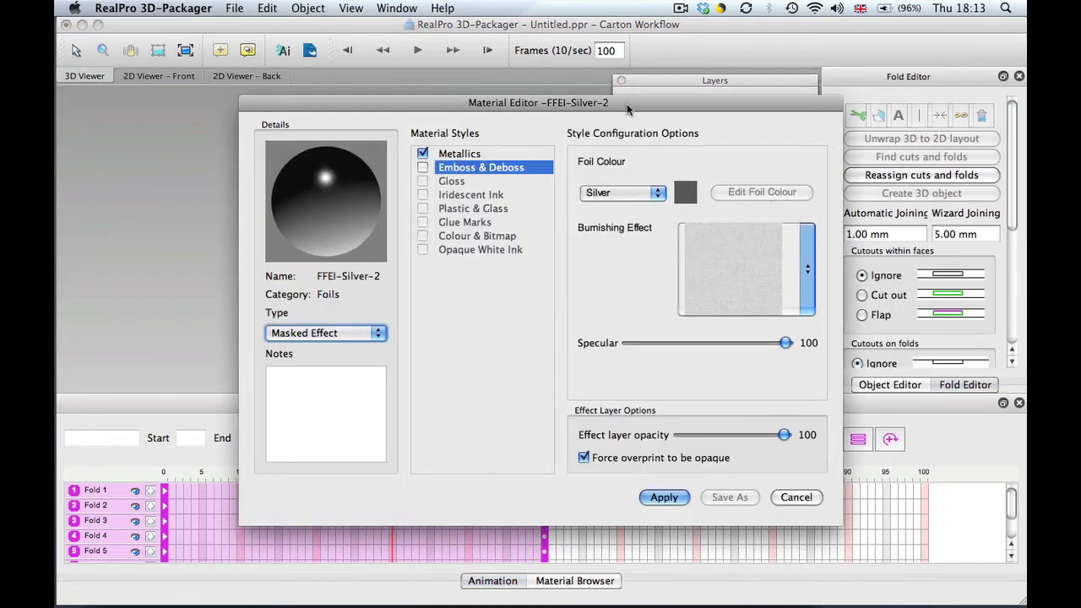
pyautogui.moveTo(627, 103); pyautogui.dragTo(576, 96)
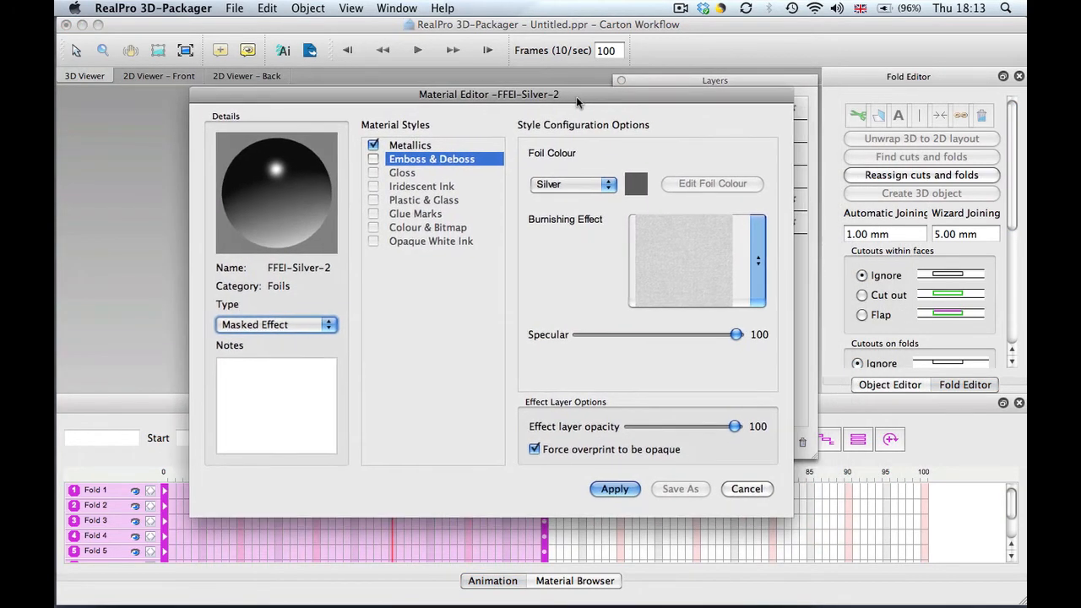
pyautogui.click(607, 185)
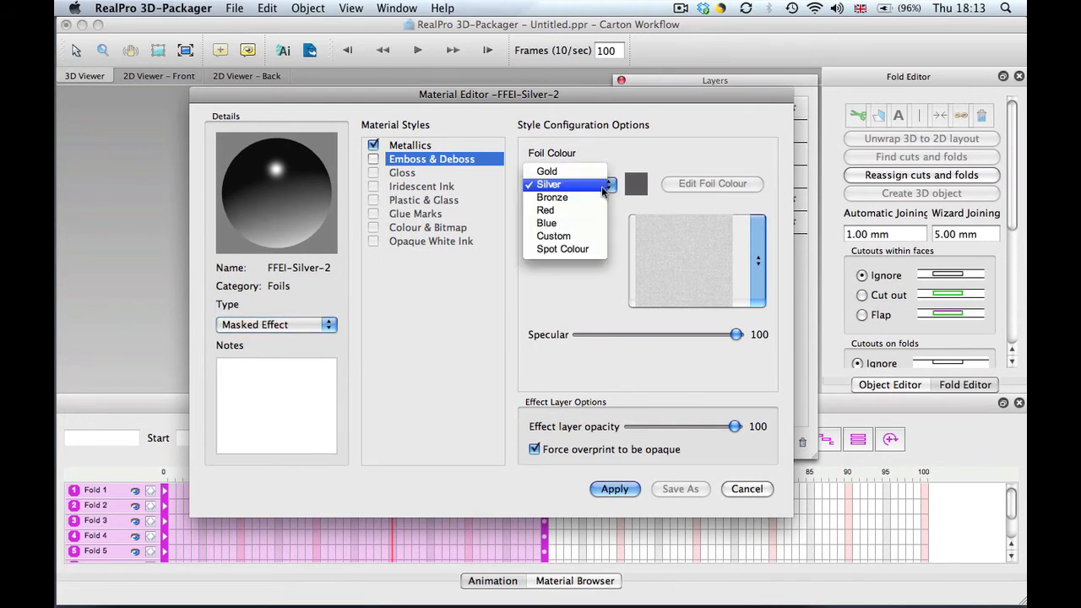
pyautogui.click(555, 223)
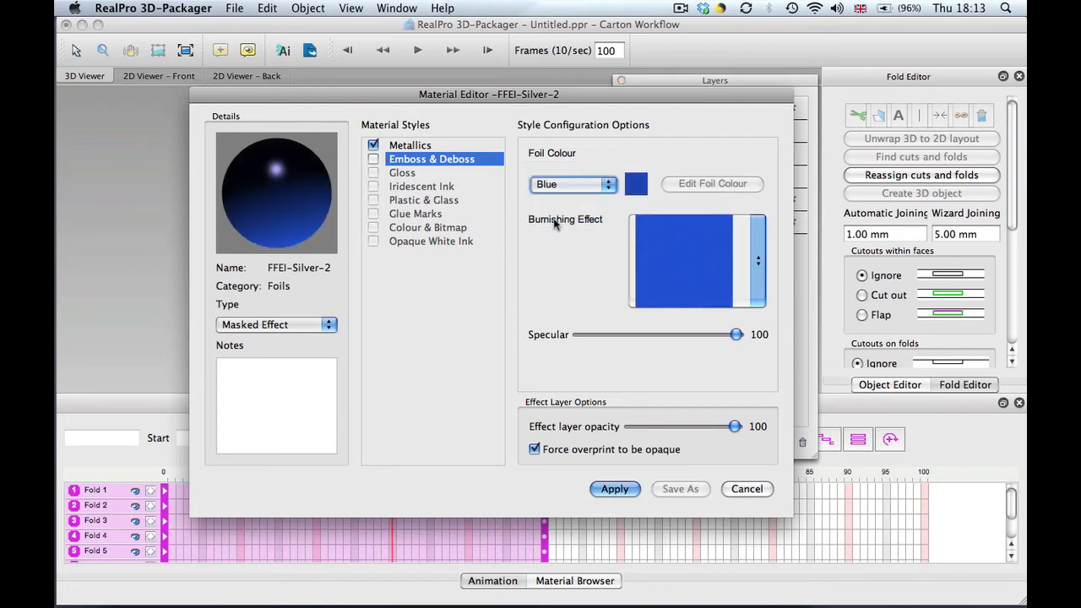
# - Choose the next darker burnishing texture for the foil, enable Emboss & Deboss, apply the material, and close the layer list
pyautogui.click(723, 263)
pyautogui.scroll(-2, 691, 199)
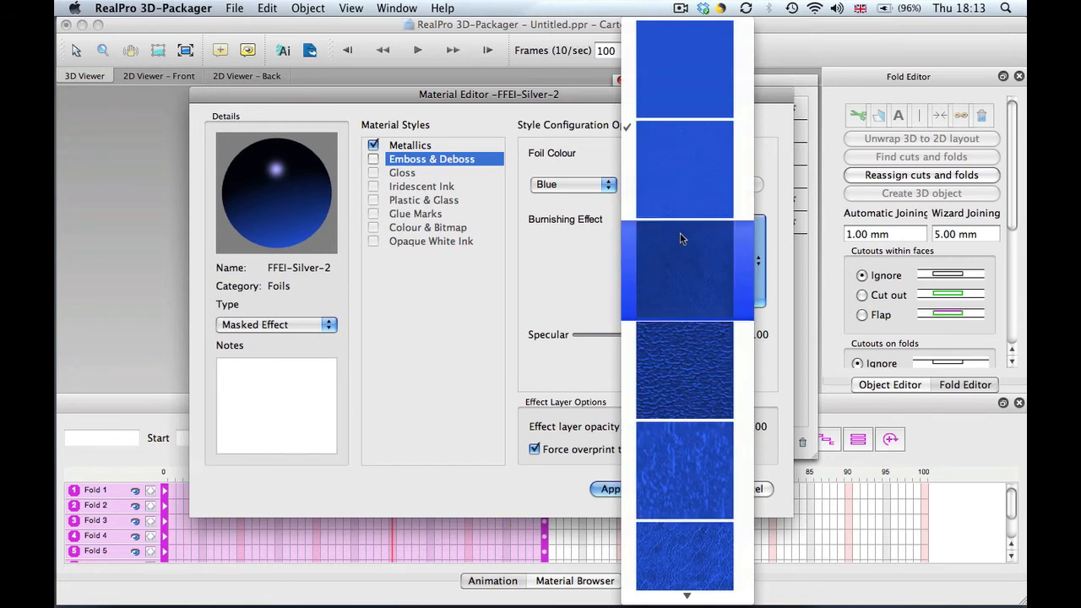
pyautogui.click(683, 283)
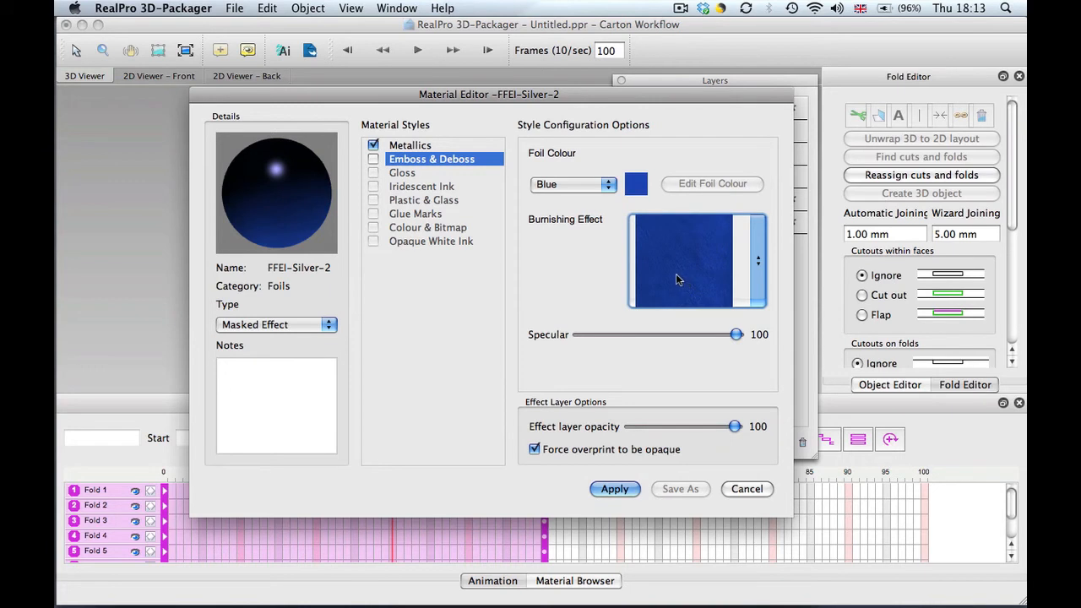
pyautogui.click(373, 158)
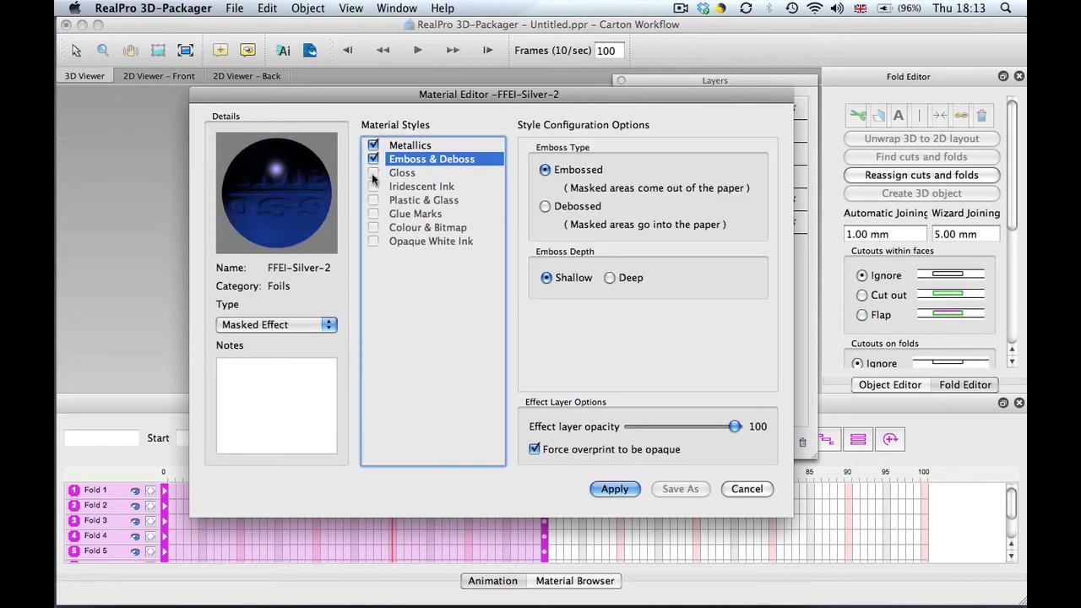
pyautogui.click(615, 489)
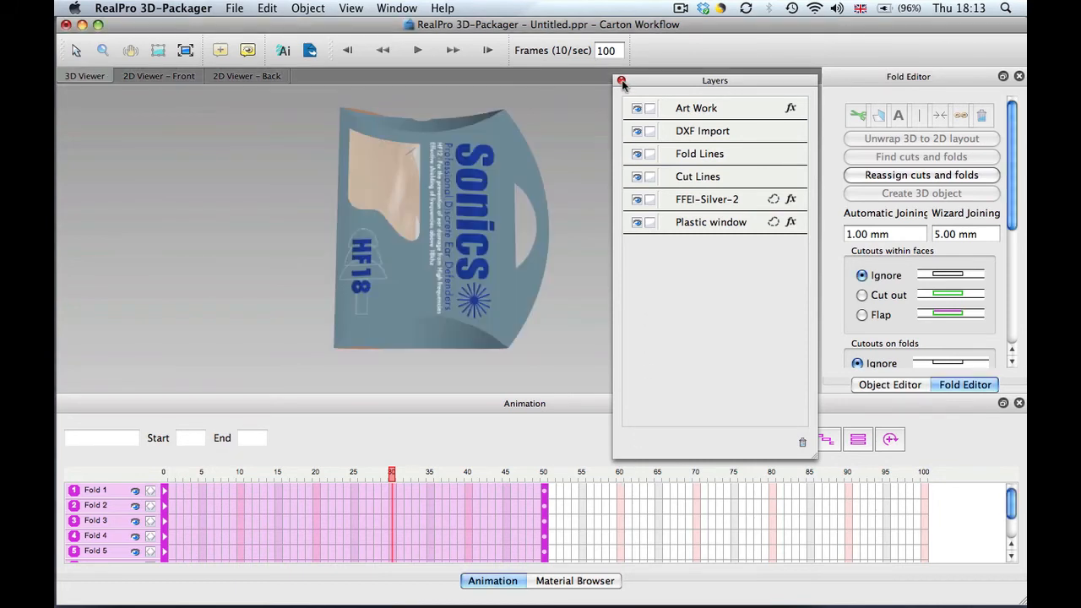
pyautogui.click(621, 81)
# - Move the folding animation back to frame 19 and inspect the blue embossed foil from different angles
pyautogui.moveTo(491, 254); pyautogui.dragTo(471, 284)
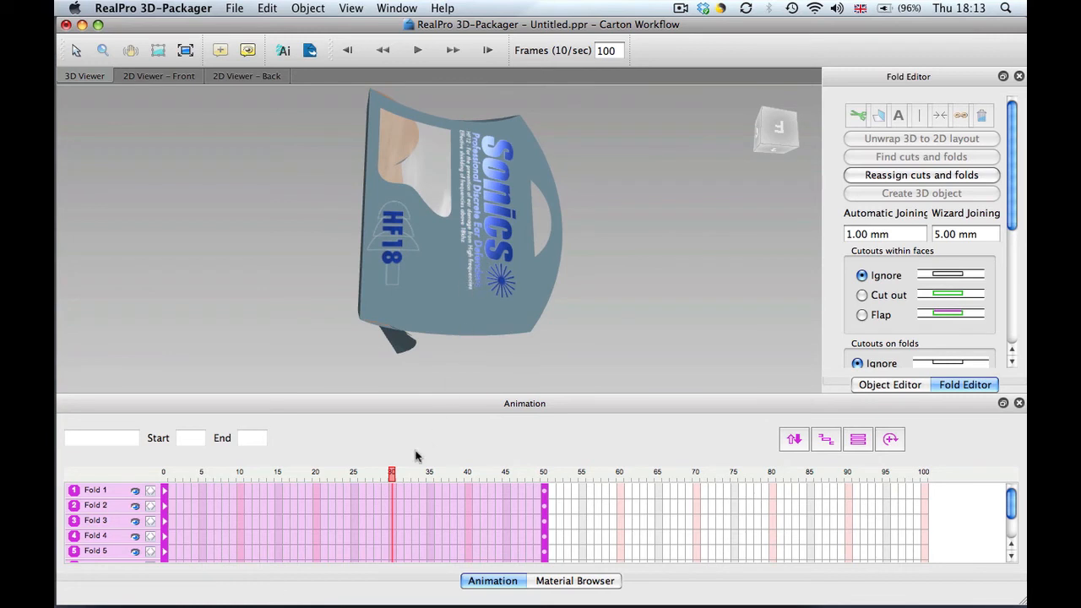
pyautogui.moveTo(391, 474); pyautogui.dragTo(308, 475)
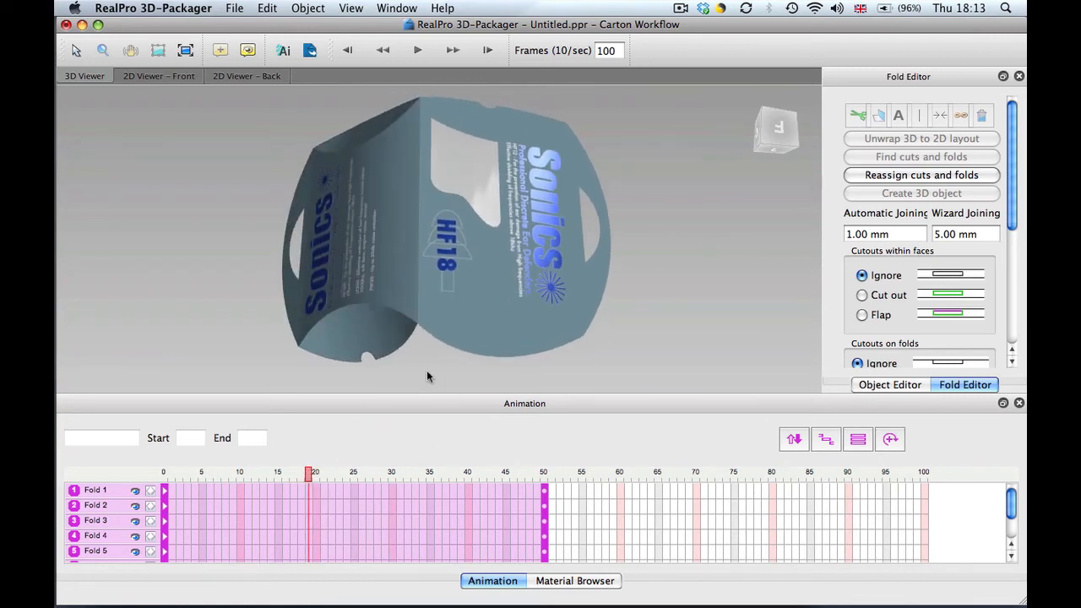
pyautogui.moveTo(465, 249); pyautogui.dragTo(468, 287)
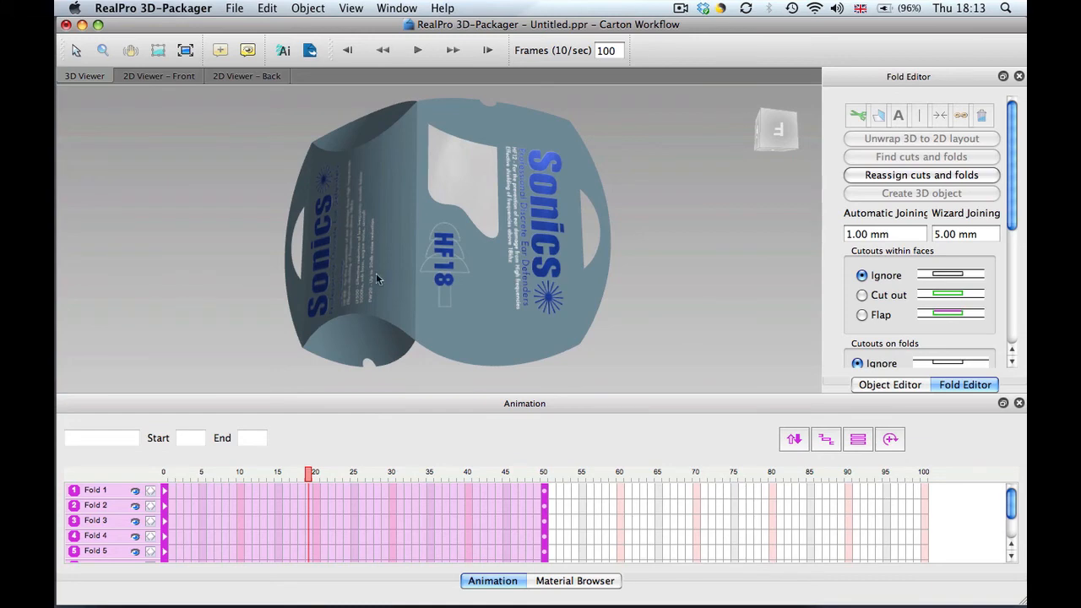
# - Export the carton as a PVU file named Sonics.pvu to the Desktop
pyautogui.click(310, 52)
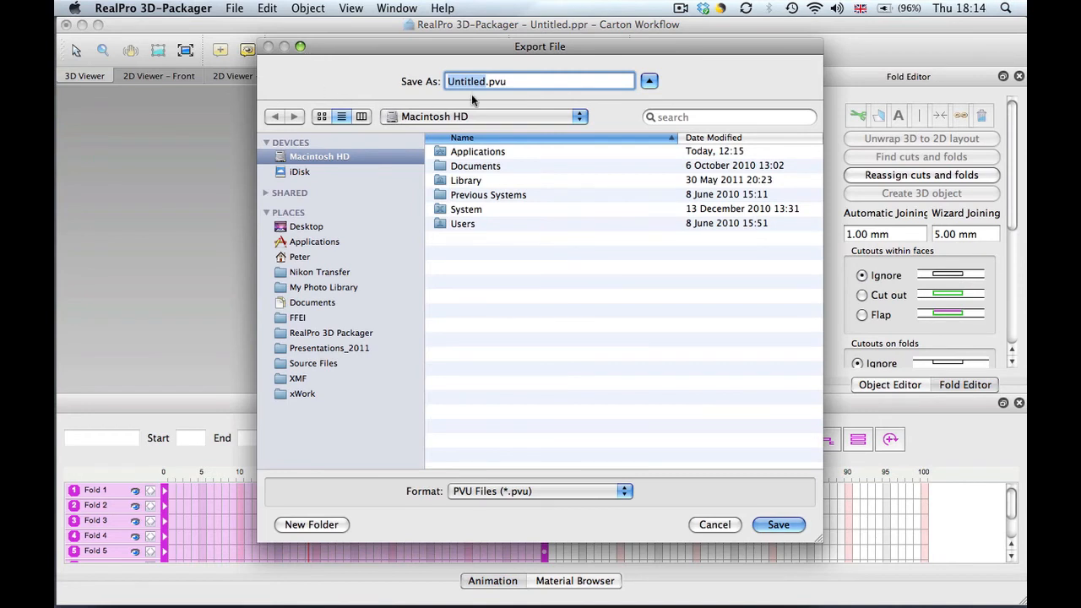
pyautogui.write('Sonics')
pyautogui.press('super+shift+d')
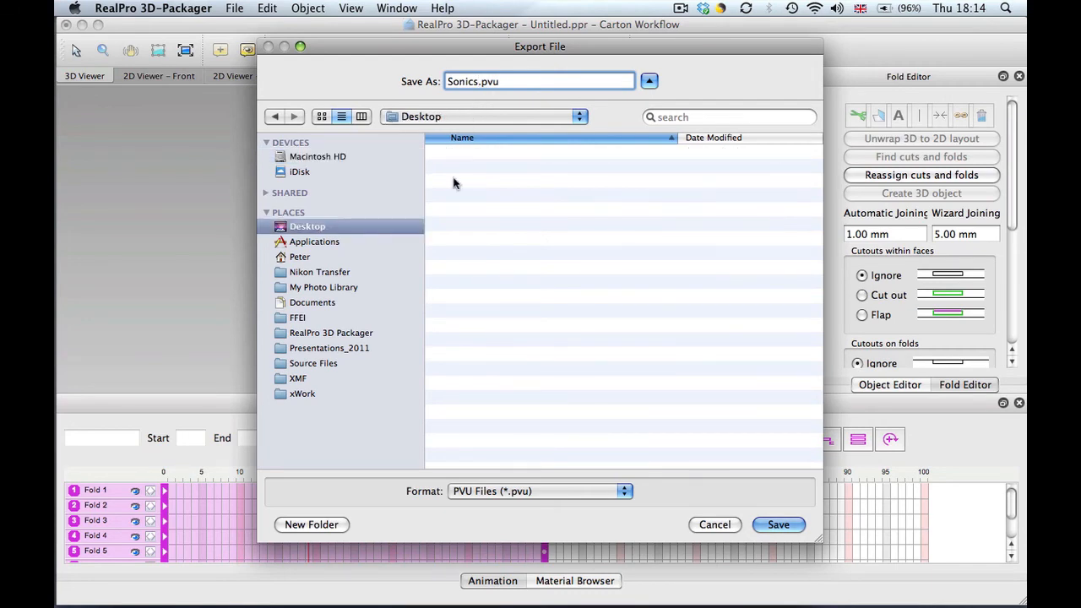
pyautogui.click(778, 524)
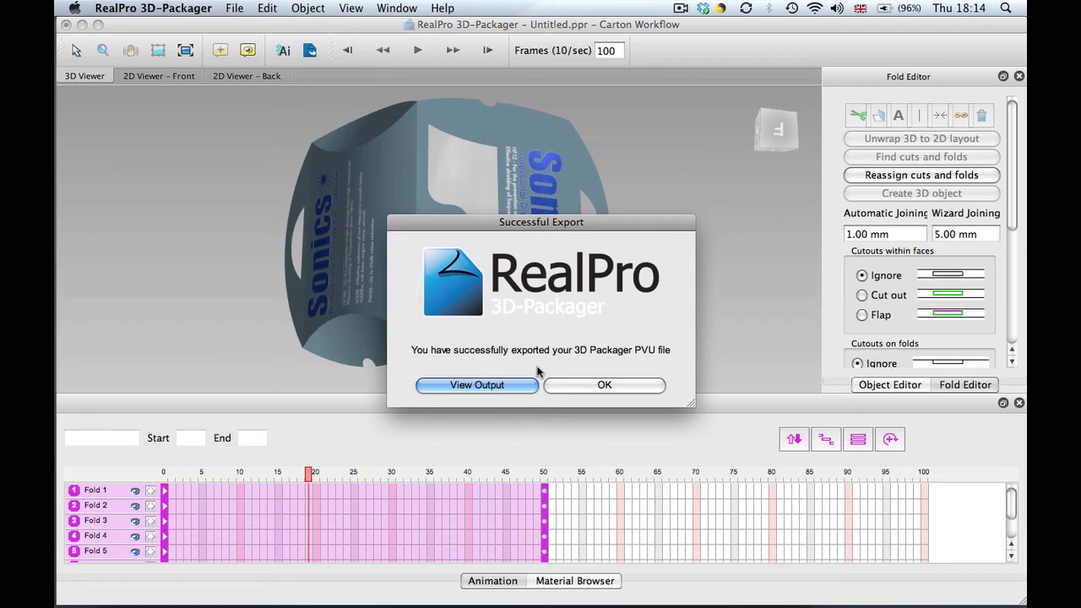
# - View the exported file in the full-size RealPro 3D-Packager Player, play the folding animation, stop it partway, and rotate the carton
pyautogui.click(539, 383)
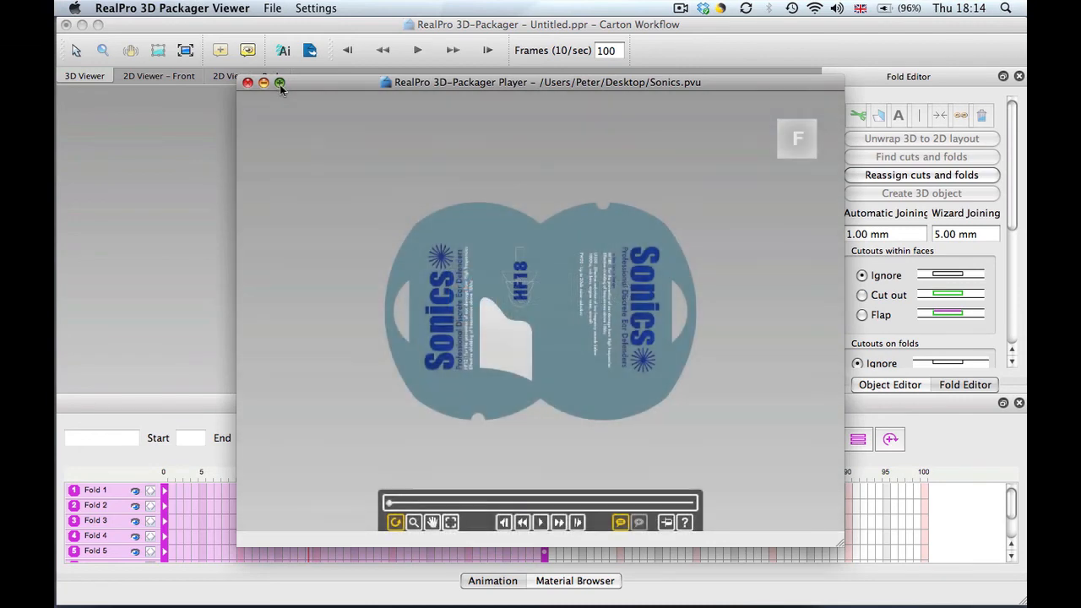
pyautogui.click(279, 83)
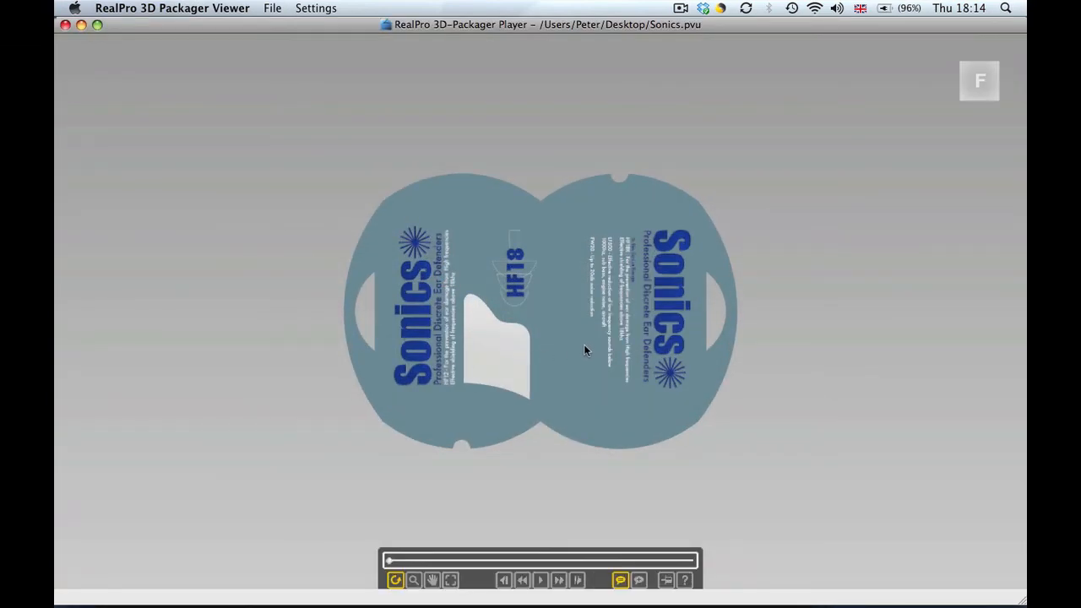
pyautogui.moveTo(583, 345); pyautogui.dragTo(584, 316)
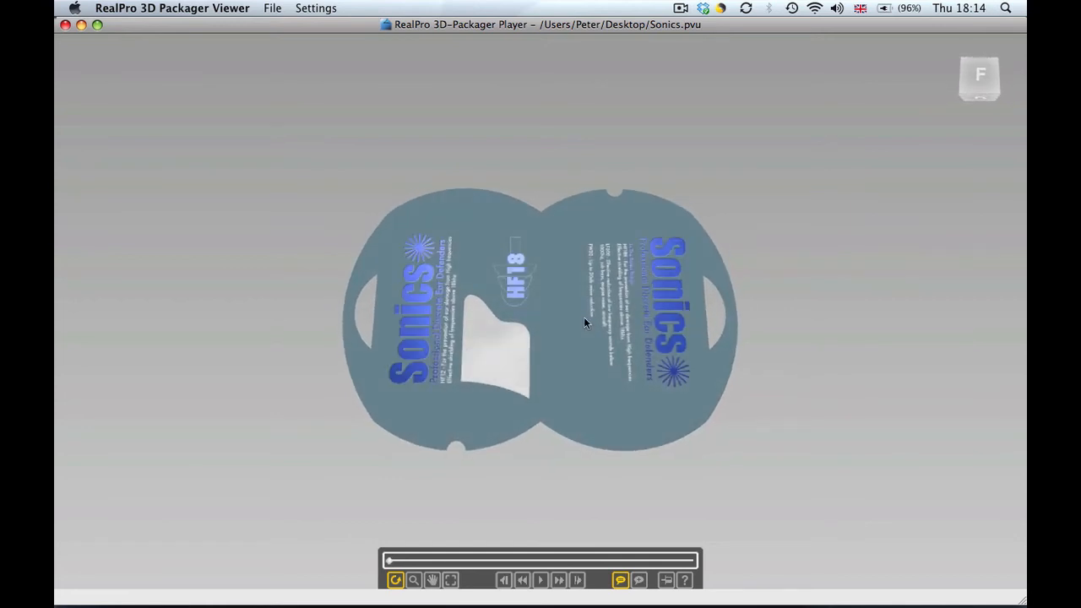
pyautogui.click(541, 581)
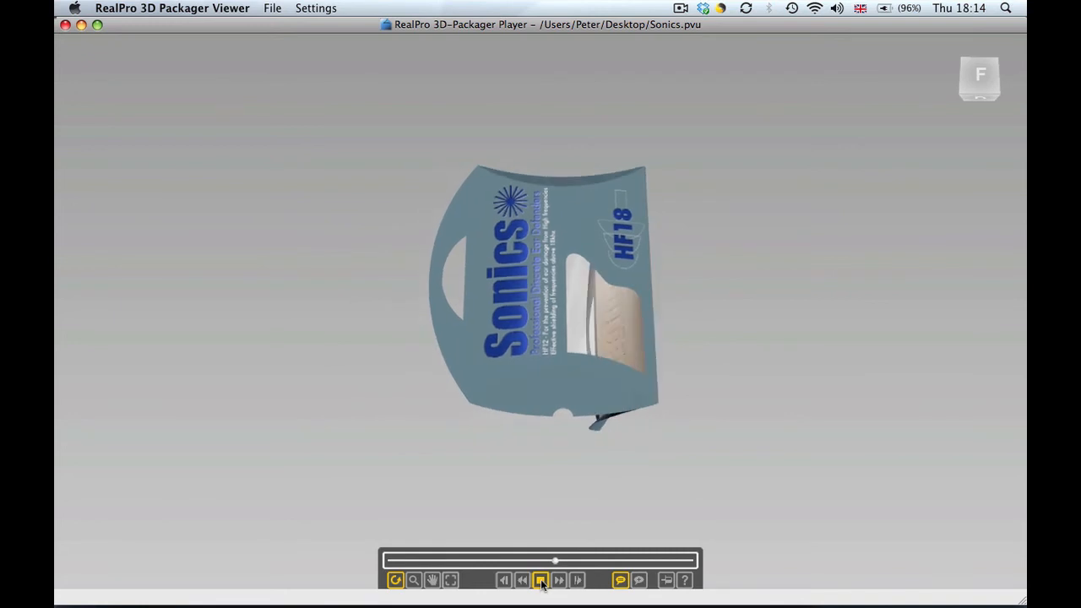
pyautogui.click(542, 581)
pyautogui.moveTo(564, 391); pyautogui.dragTo(603, 302)
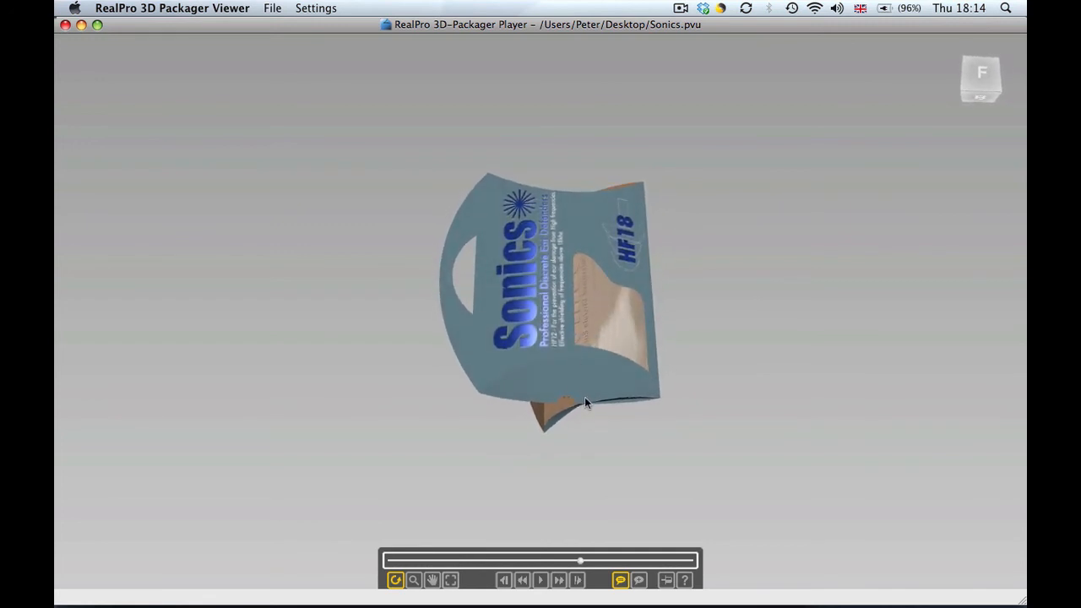
# - Attach an annotation to the carton's front panel beside the Sonics text, enter the comment "Fantastic!", and mark it approved
pyautogui.click(639, 582)
pyautogui.click(571, 221)
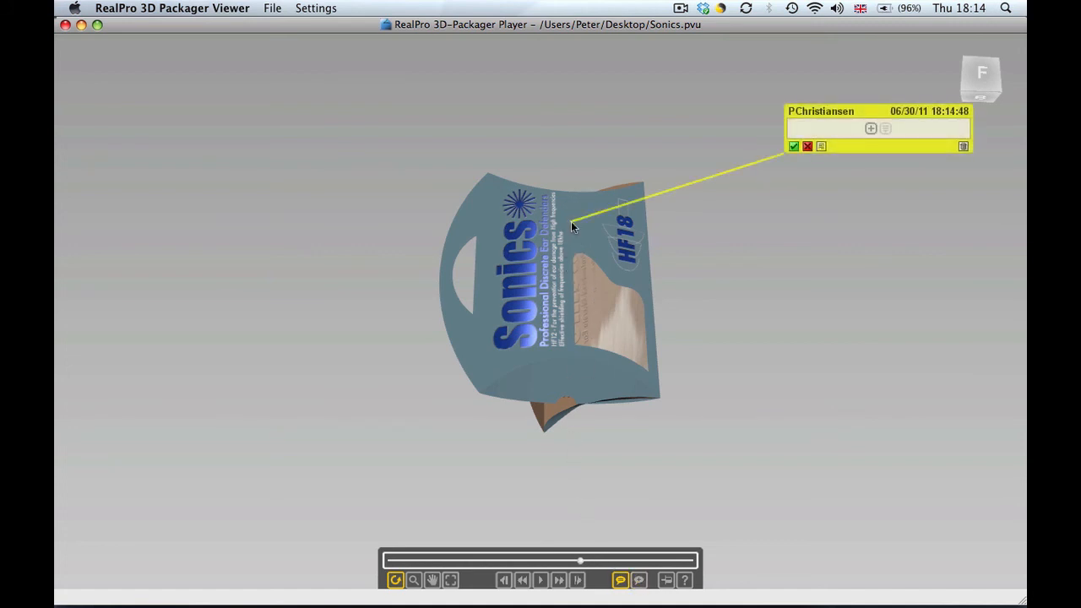
pyautogui.click(871, 128)
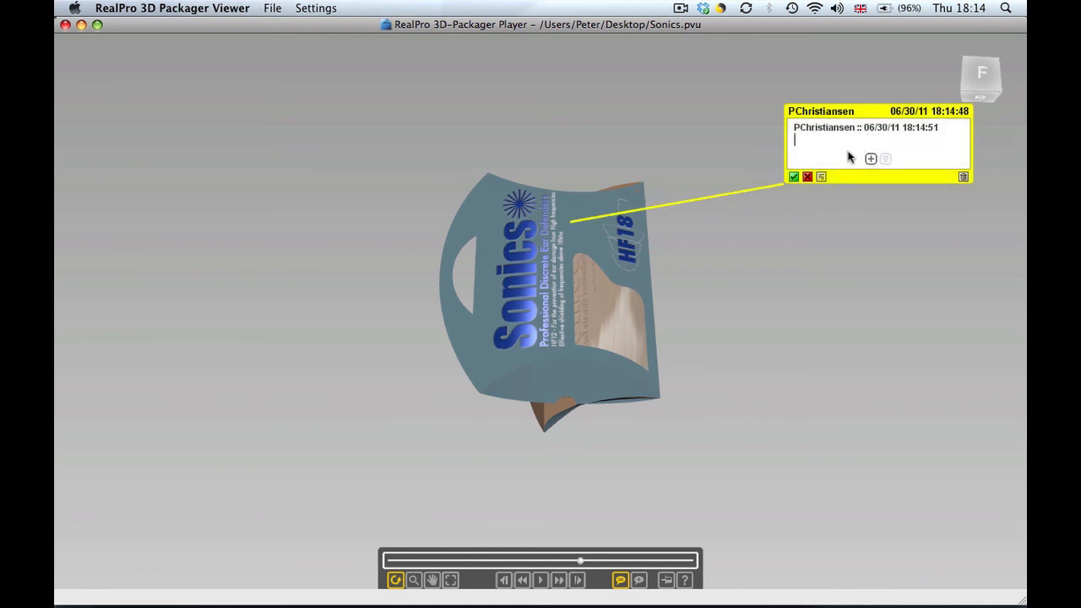
pyautogui.write('Fantastic!')
pyautogui.click(794, 176)
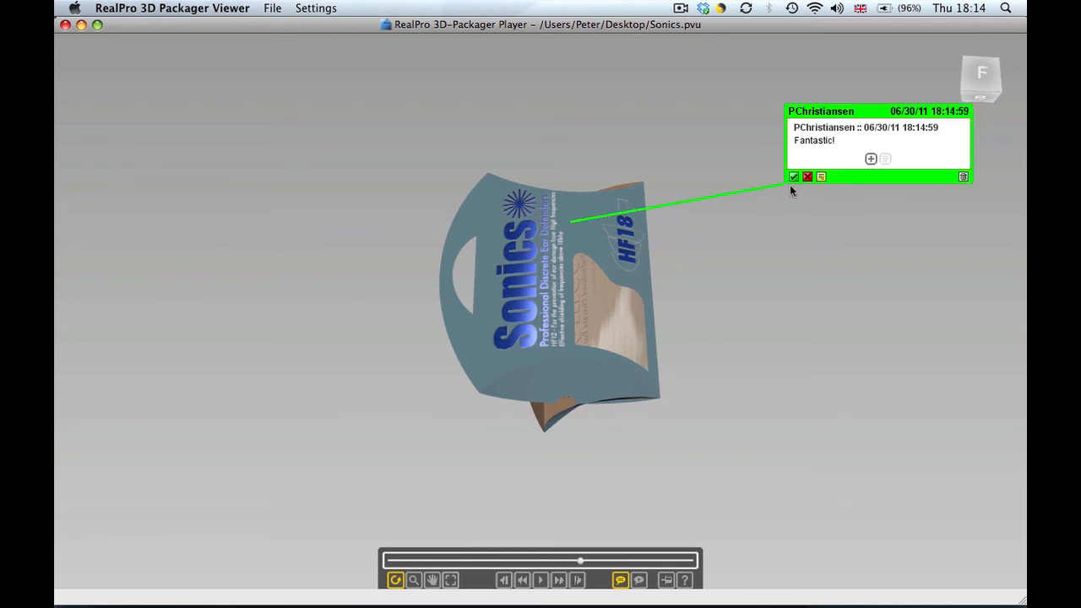